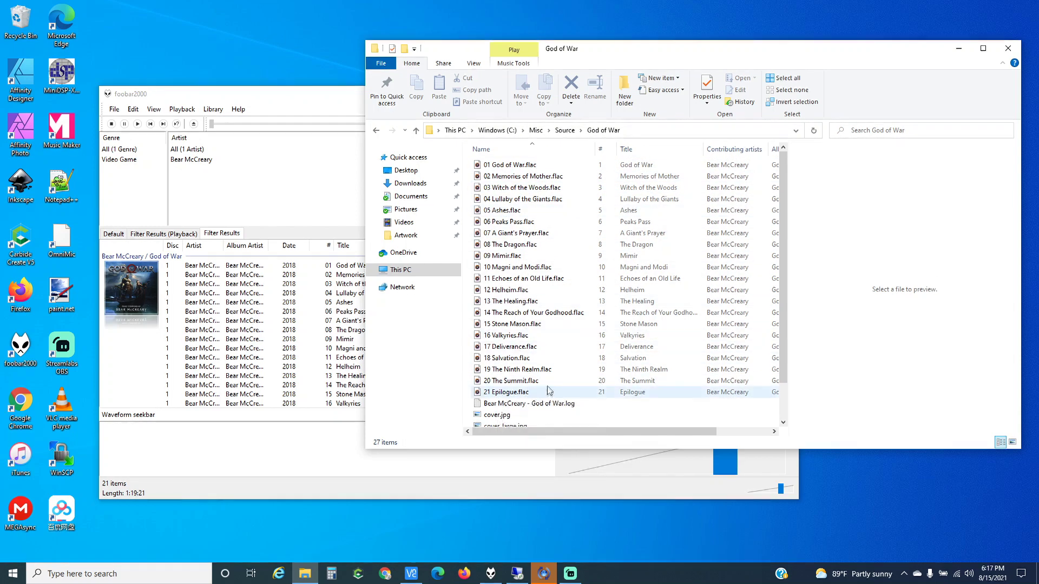
# Switch to foobar2000 and open the converter setup for the God of War album.
pyautogui.scroll(-2, 544, 388)
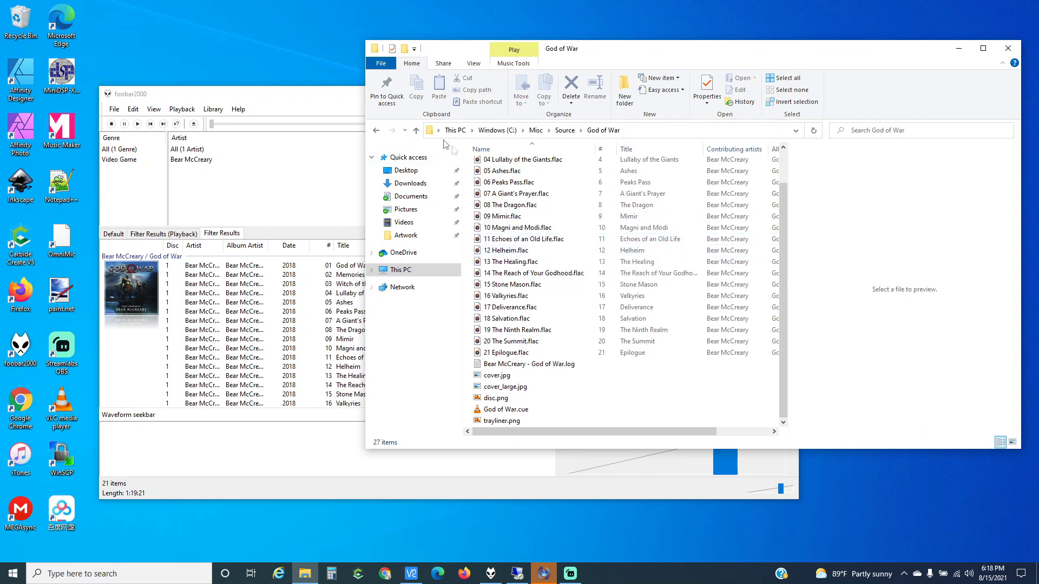
pyautogui.click(316, 105)
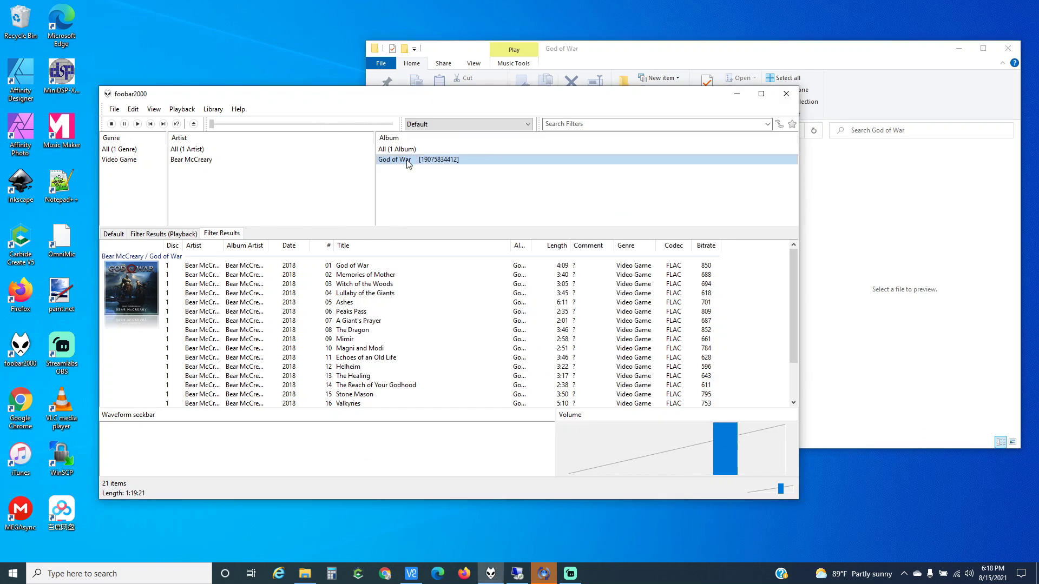
pyautogui.rightClick(408, 162)
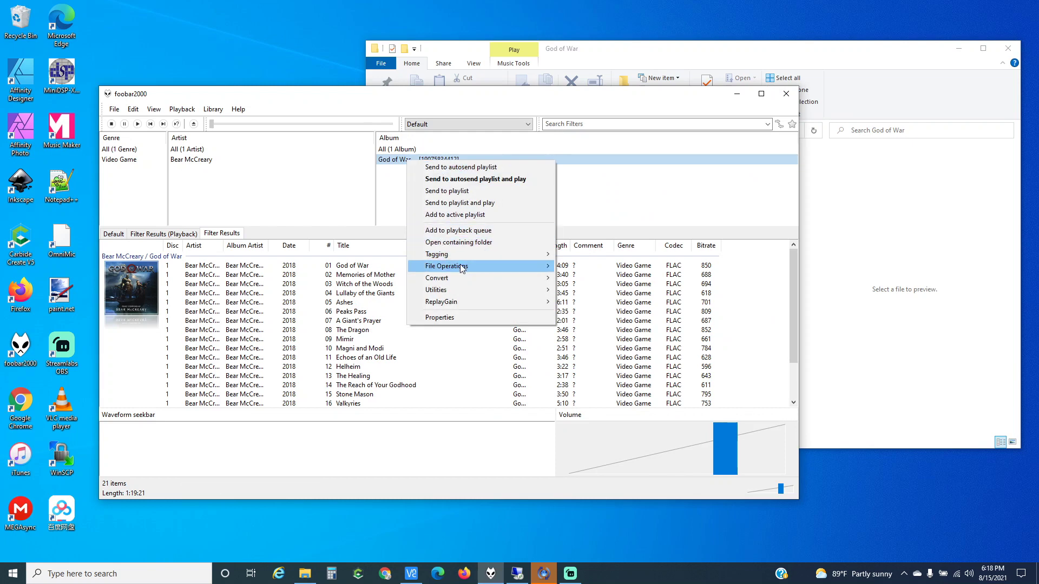
pyautogui.moveTo(471, 277)
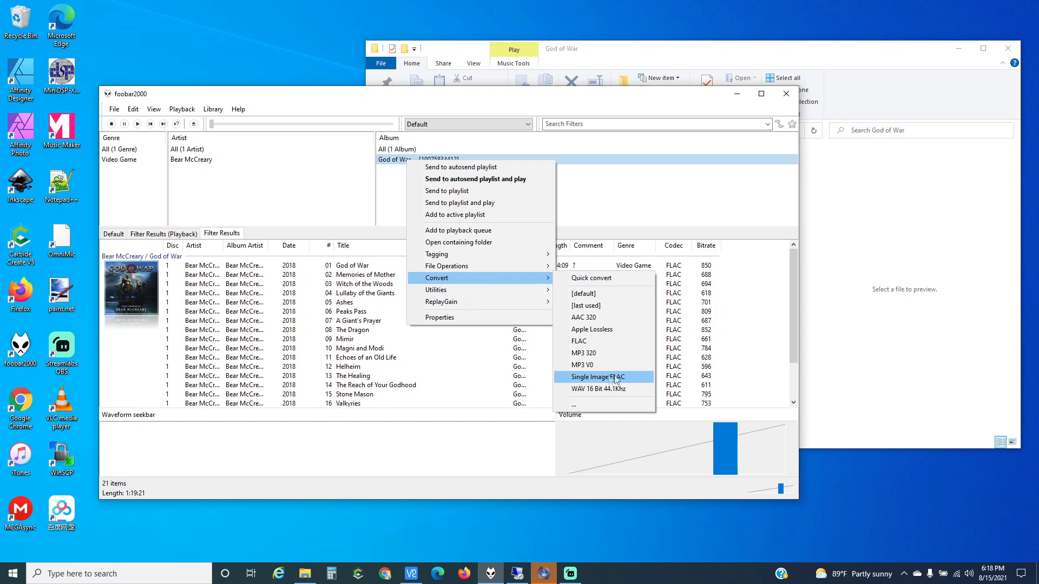
pyautogui.click(576, 403)
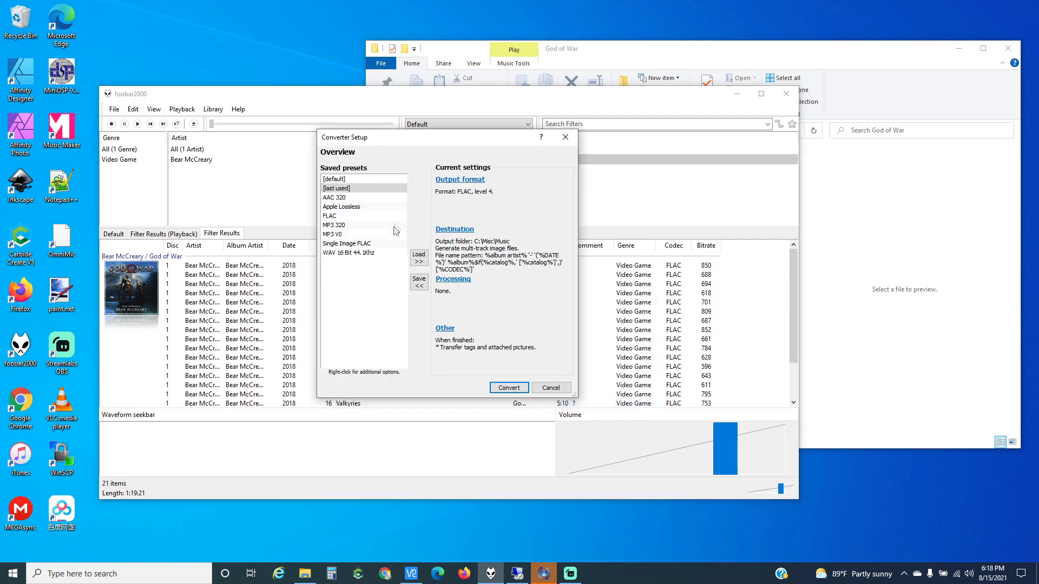
# Select the saved Single Image FLAC preset and examine the destination folder and multi-track file naming pattern.
pyautogui.click(349, 245)
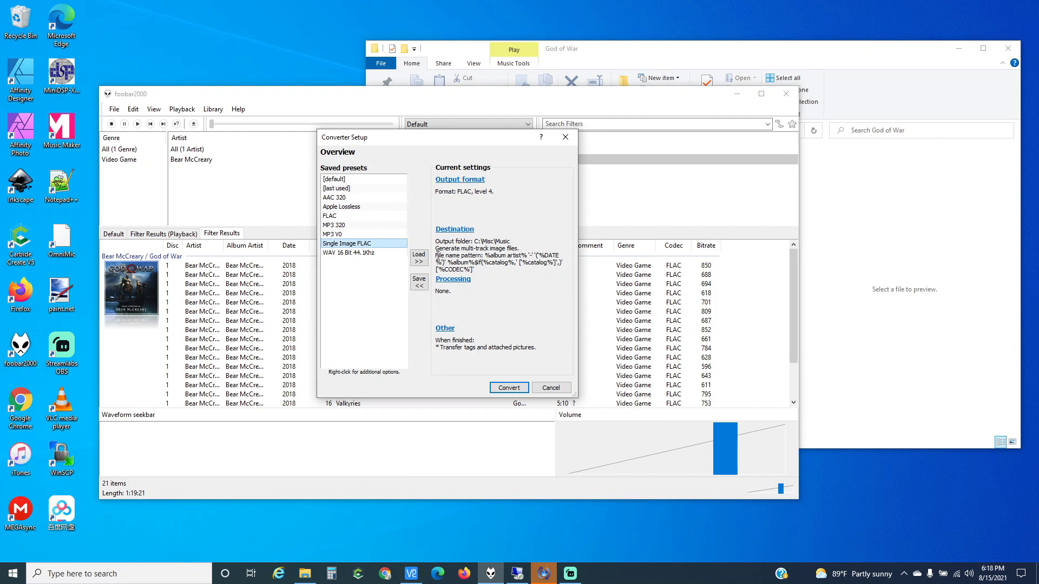
pyautogui.click(454, 230)
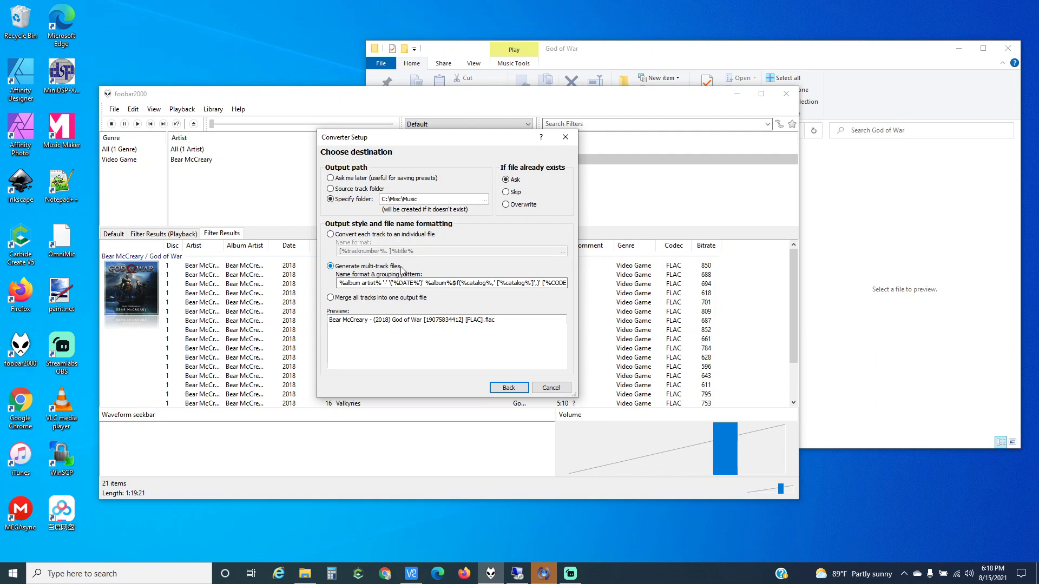
pyautogui.click(375, 282)
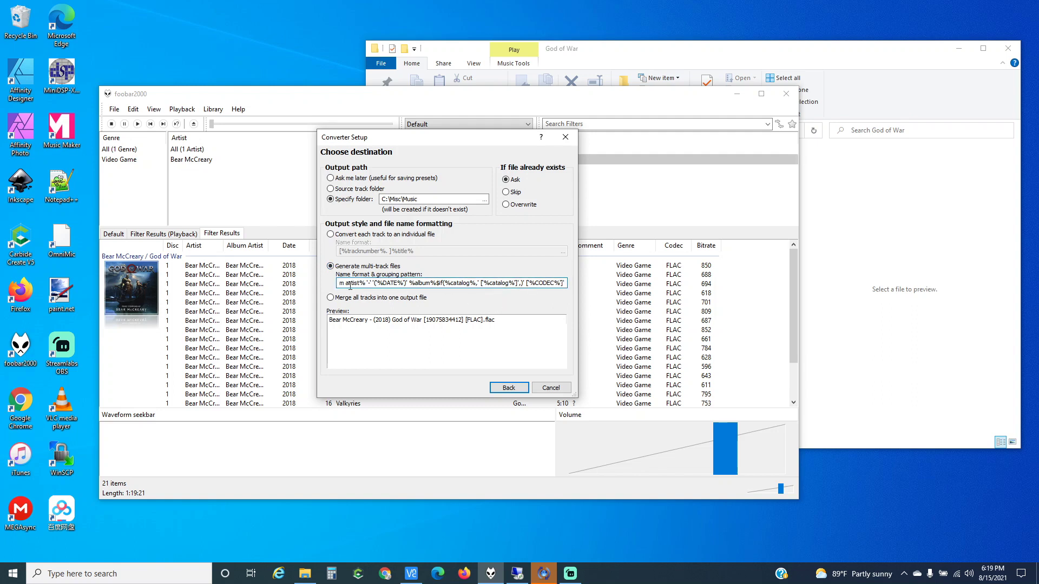
pyautogui.moveTo(340, 287); pyautogui.dragTo(559, 293)
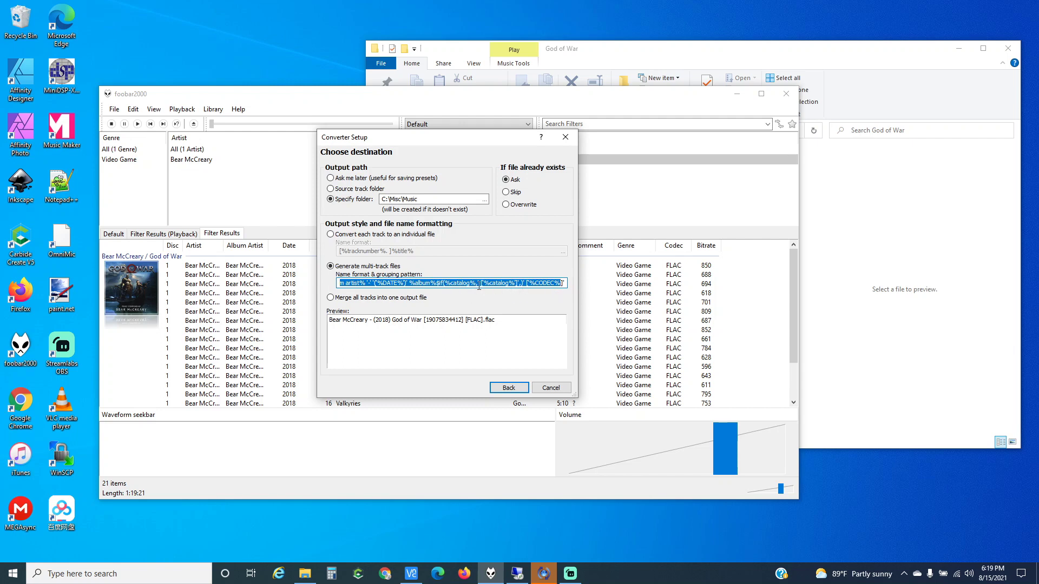
pyautogui.click(440, 318)
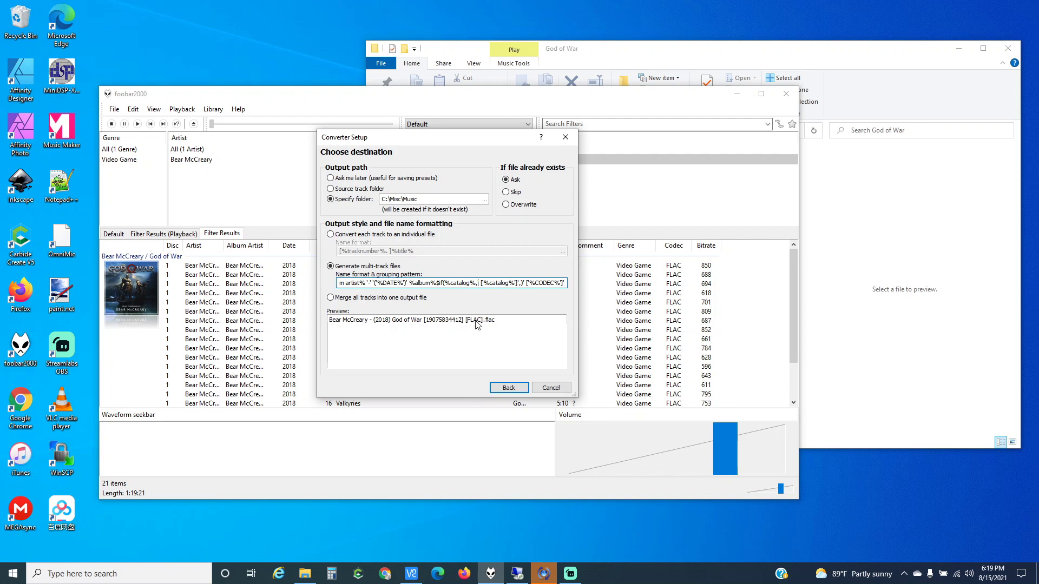
pyautogui.click(509, 385)
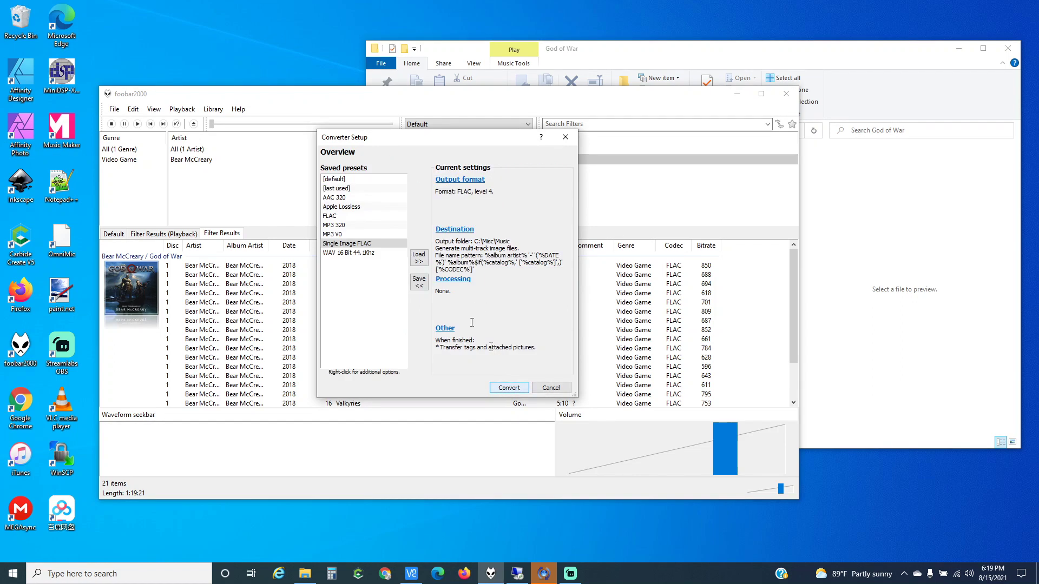
# Review the tag and picture transfer options, convert the album to a single-image FLAC file, and dismiss the converter output list.
pyautogui.click(441, 335)
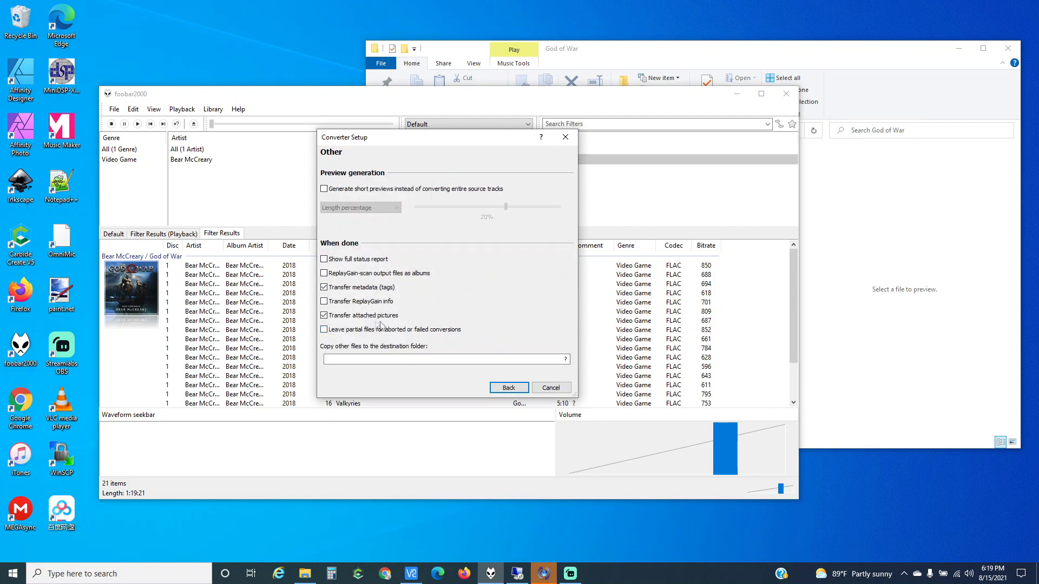
pyautogui.click(509, 388)
pyautogui.click(509, 387)
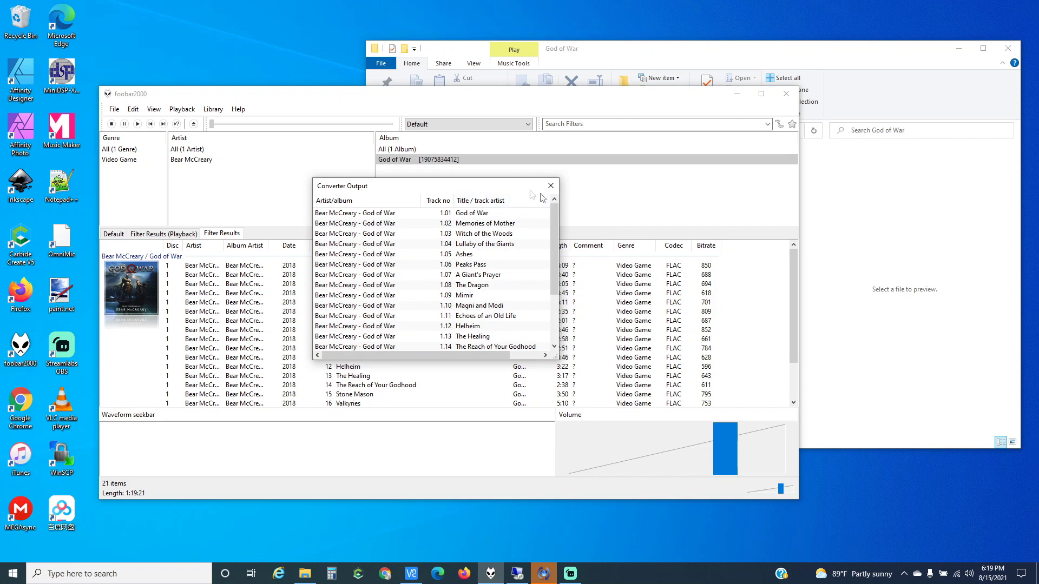
pyautogui.click(550, 187)
# Switch to File Explorer, open C:\Misc\Music, and select the converted FLAC with its full file name shown.
pyautogui.click(812, 76)
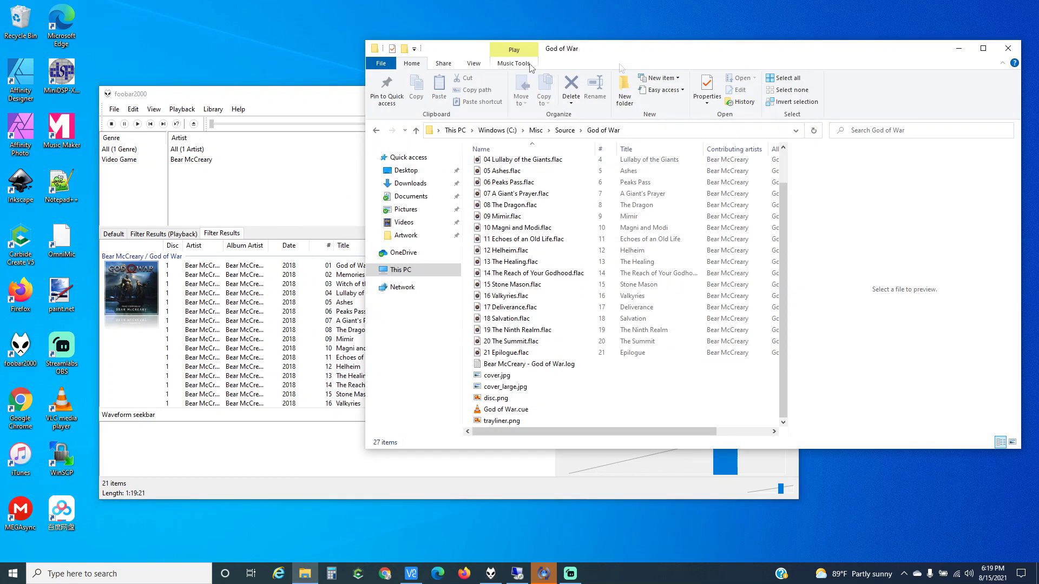
pyautogui.click(536, 131)
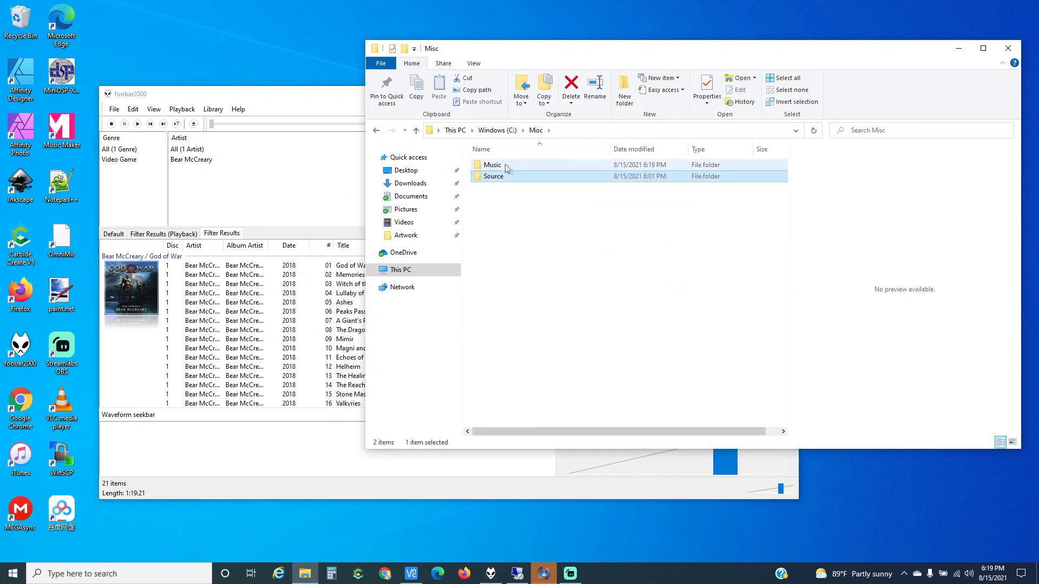
pyautogui.doubleClick(509, 164)
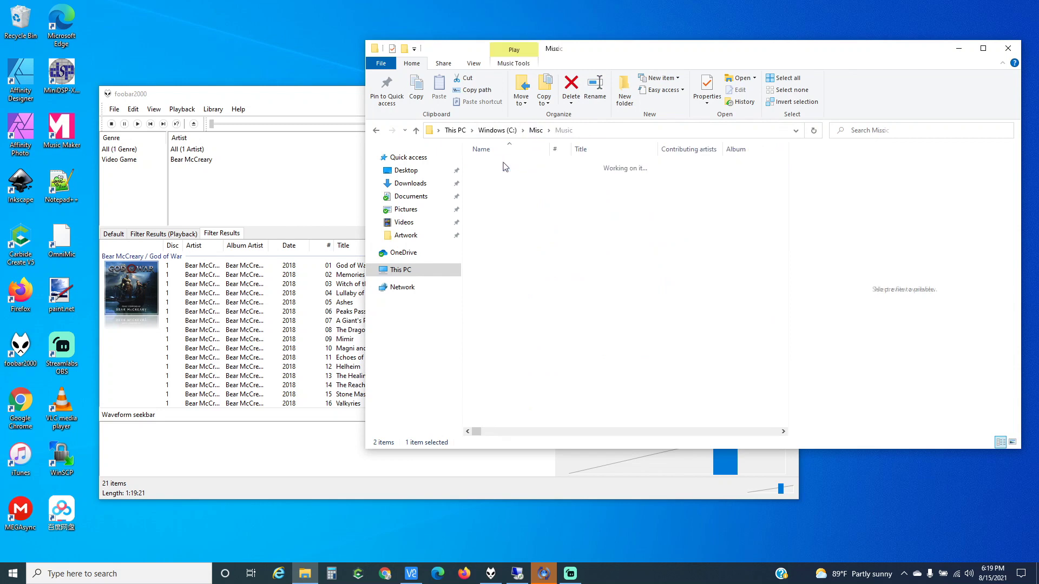
pyautogui.doubleClick(552, 148)
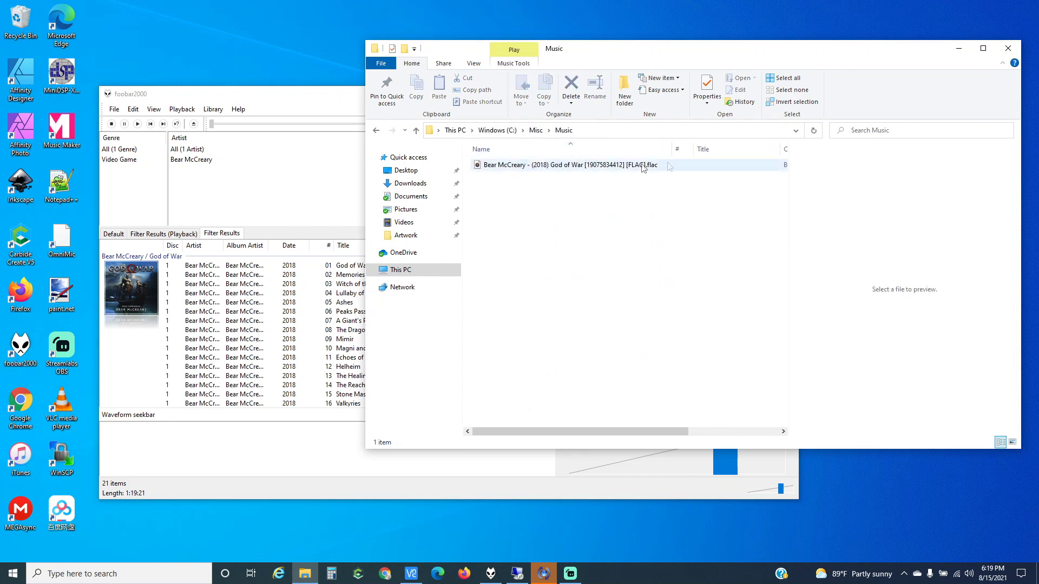
pyautogui.click(557, 167)
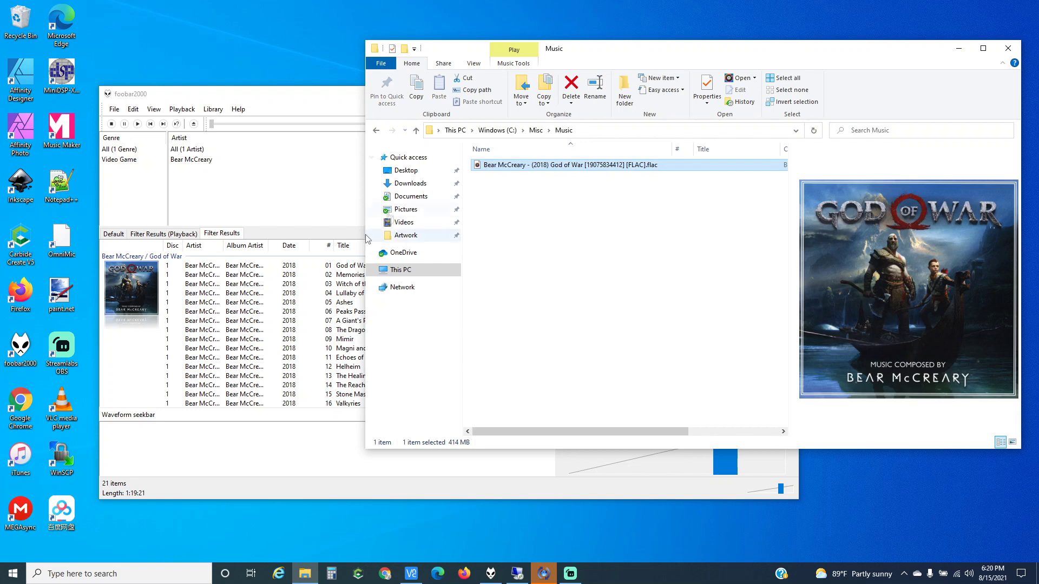
# In foobar2000's preferences, replace the media library folder C:\Misc\Source with C:\Misc\Music.
pyautogui.click(346, 234)
pyautogui.click(115, 110)
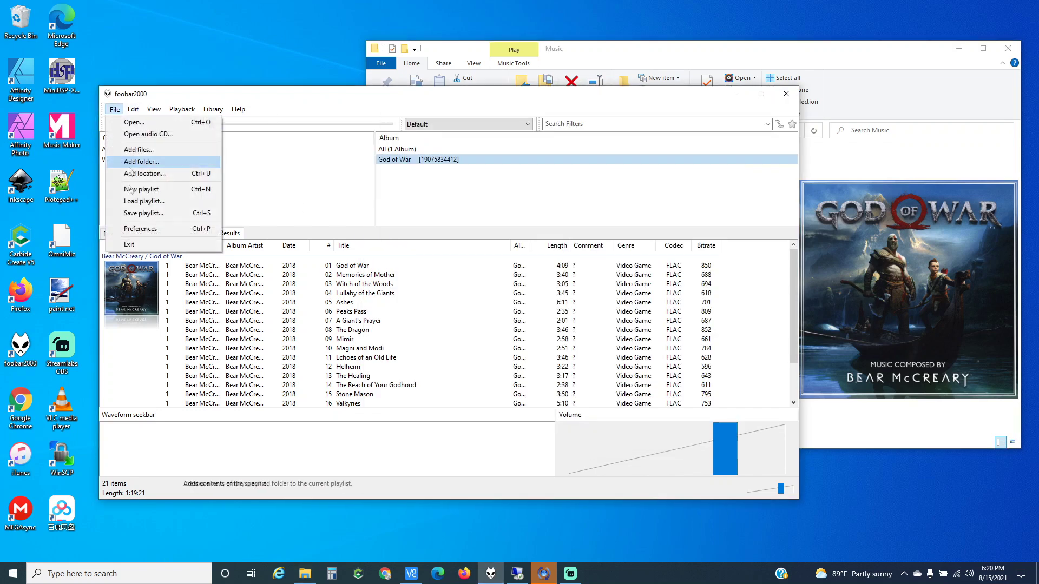
pyautogui.click(138, 227)
pyautogui.click(277, 194)
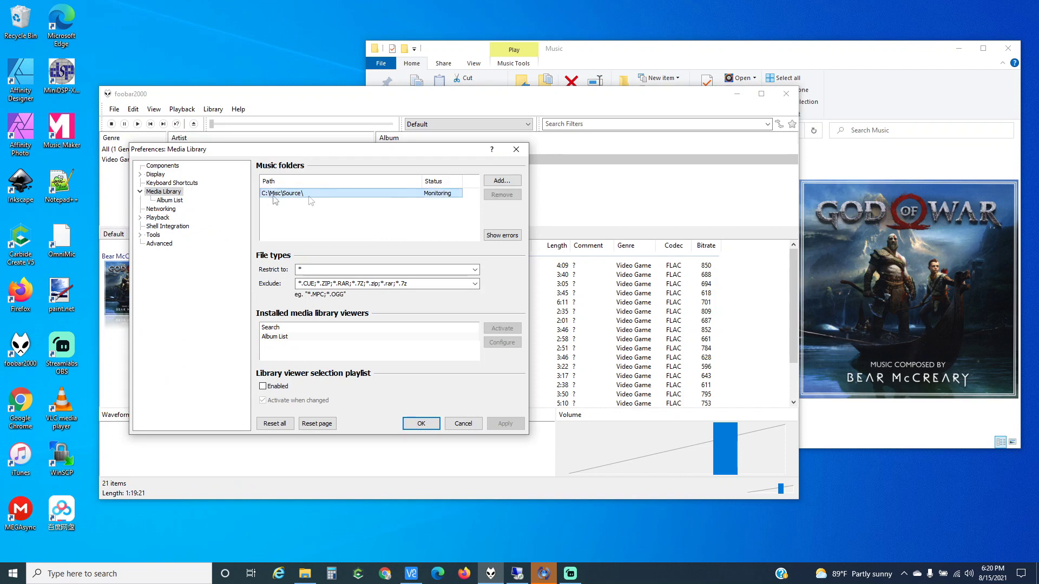
pyautogui.click(502, 181)
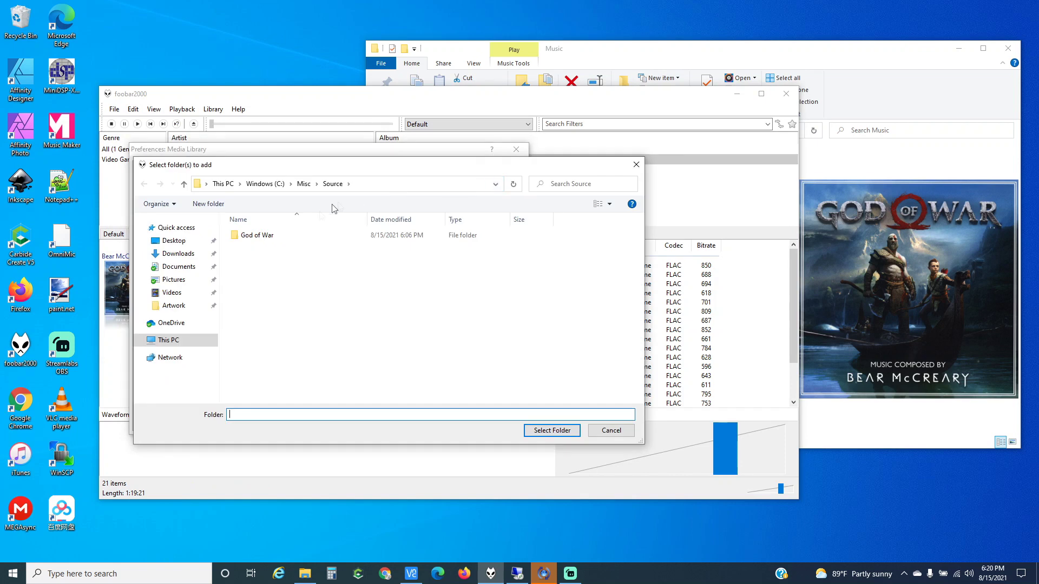
pyautogui.click(303, 183)
pyautogui.doubleClick(244, 236)
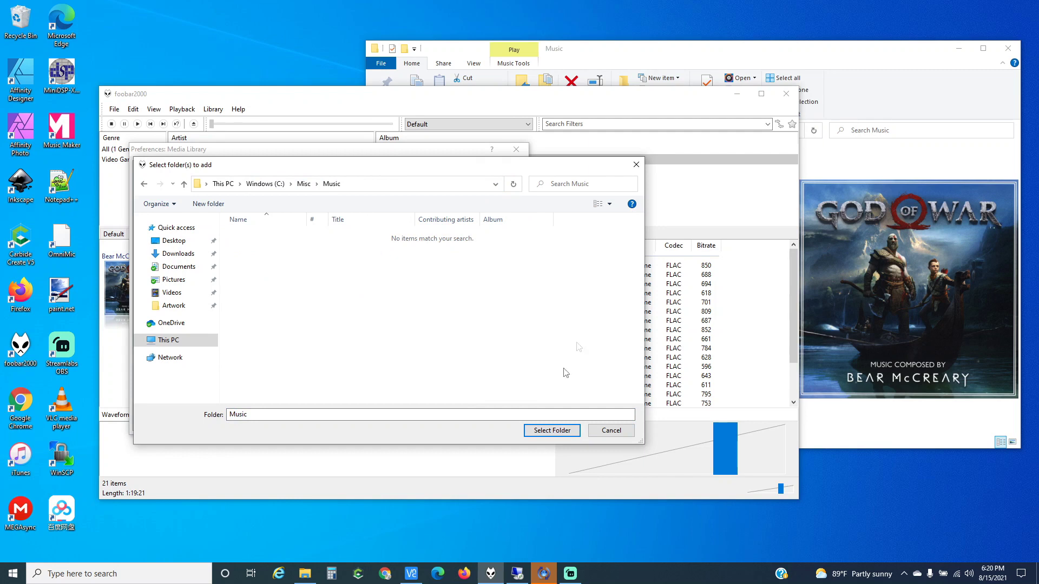
pyautogui.click(553, 430)
pyautogui.click(437, 424)
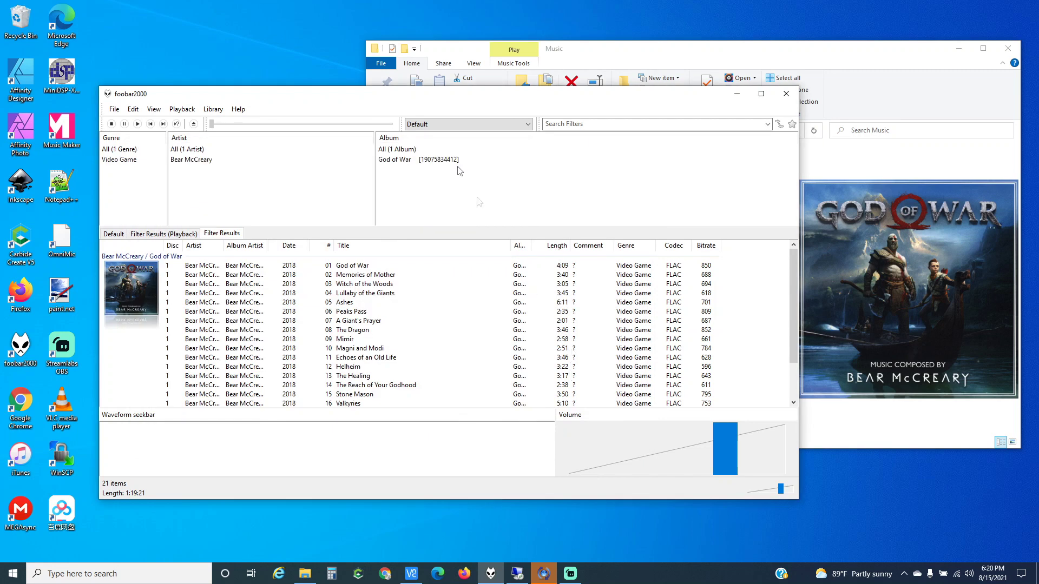
# Look through the God of War album's tracks and examine the file details of God of War and Memories of Mother together.
pyautogui.click(432, 162)
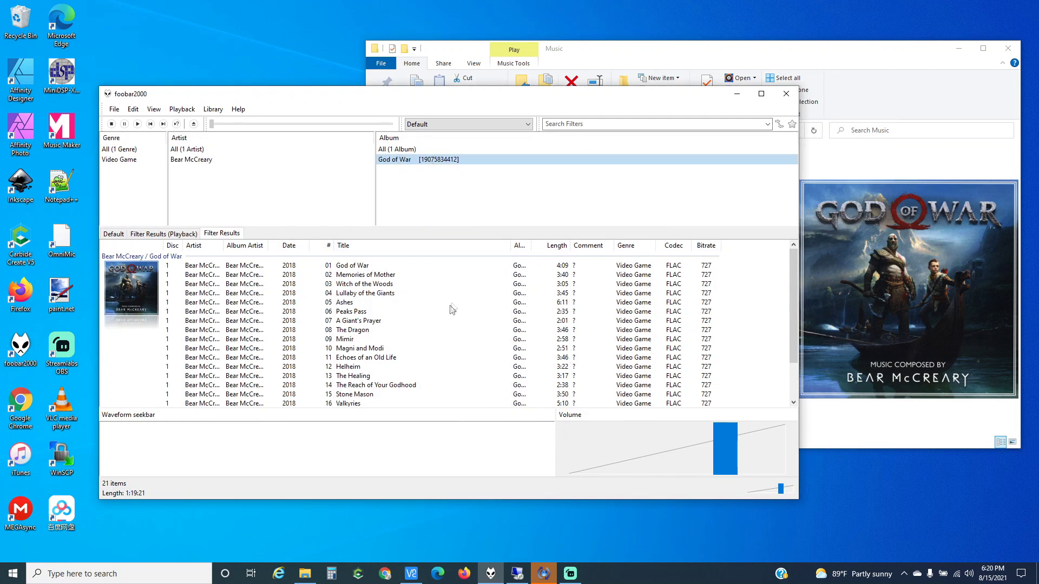
pyautogui.scroll(-2, 405, 361)
pyautogui.scroll(2, 405, 361)
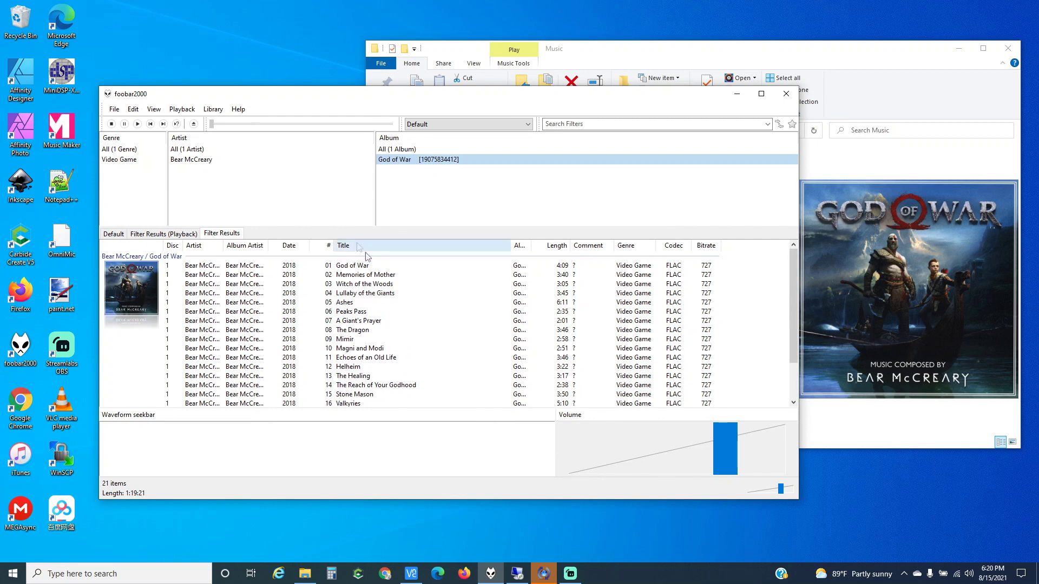
pyautogui.click(352, 266)
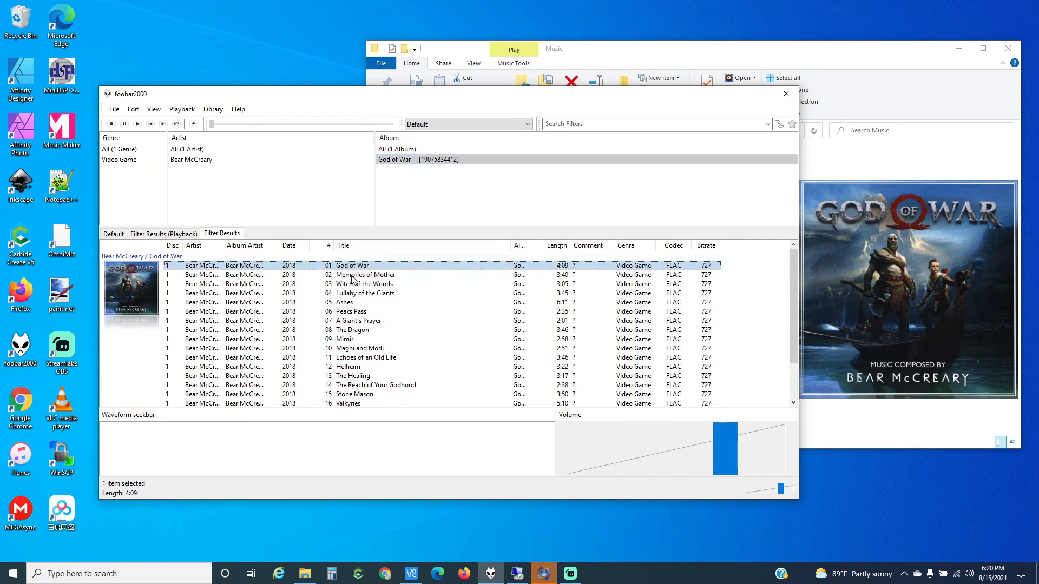
pyautogui.keyDown('shift'); pyautogui.click(352, 279); pyautogui.keyUp('shift')
pyautogui.rightClick(352, 279)
pyautogui.click(374, 437)
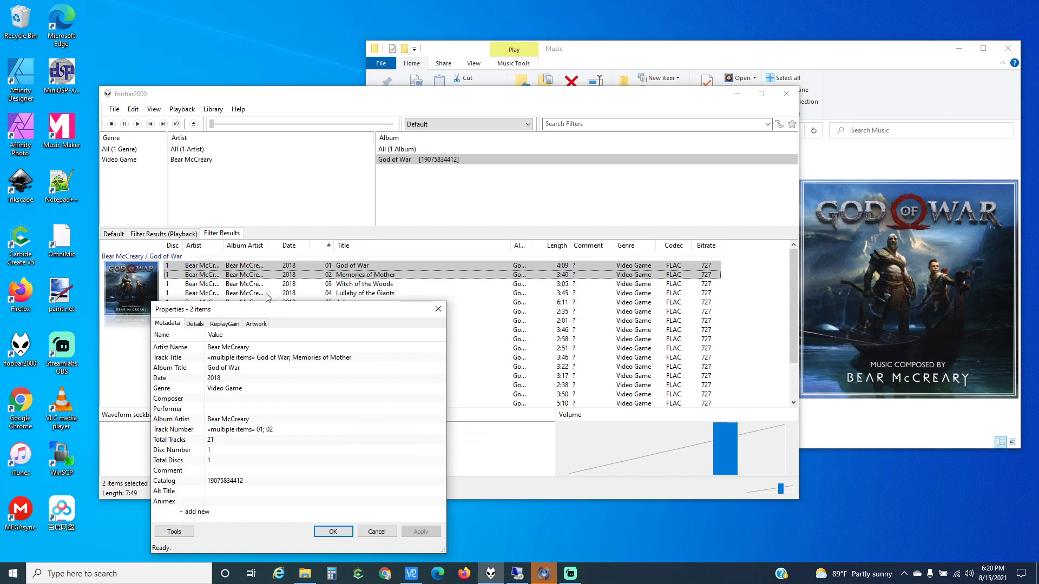
pyautogui.click(196, 324)
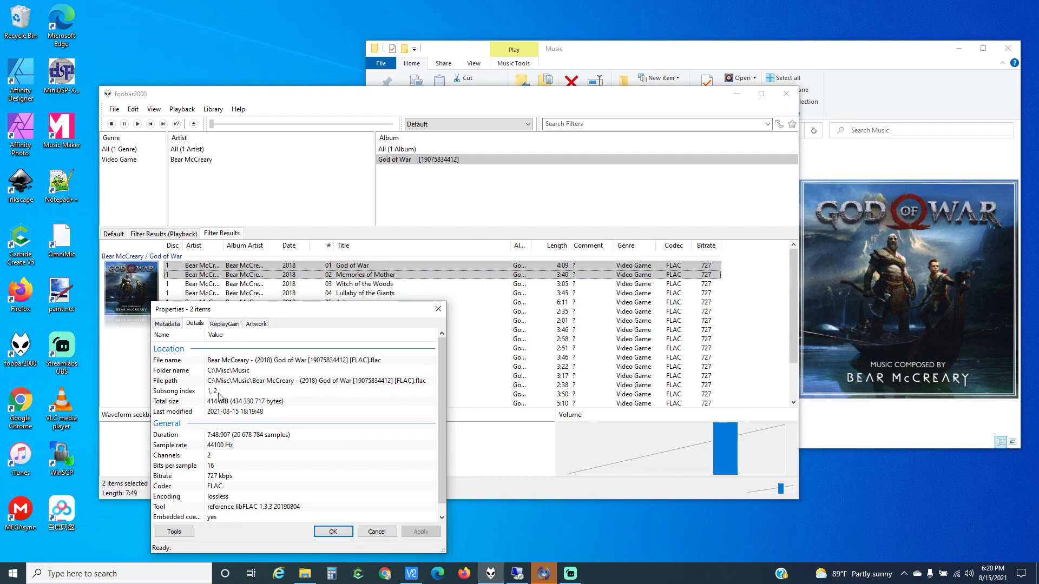
pyautogui.click(371, 531)
# Open the properties of the whole God of War album to examine the metadata of all its tracks.
pyautogui.click(362, 295)
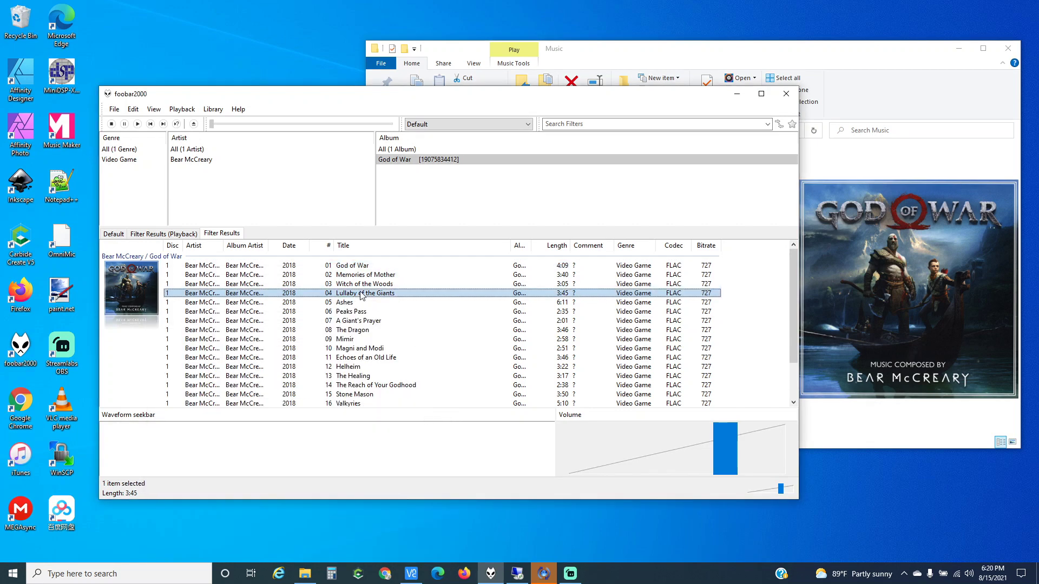
pyautogui.rightClick(396, 166)
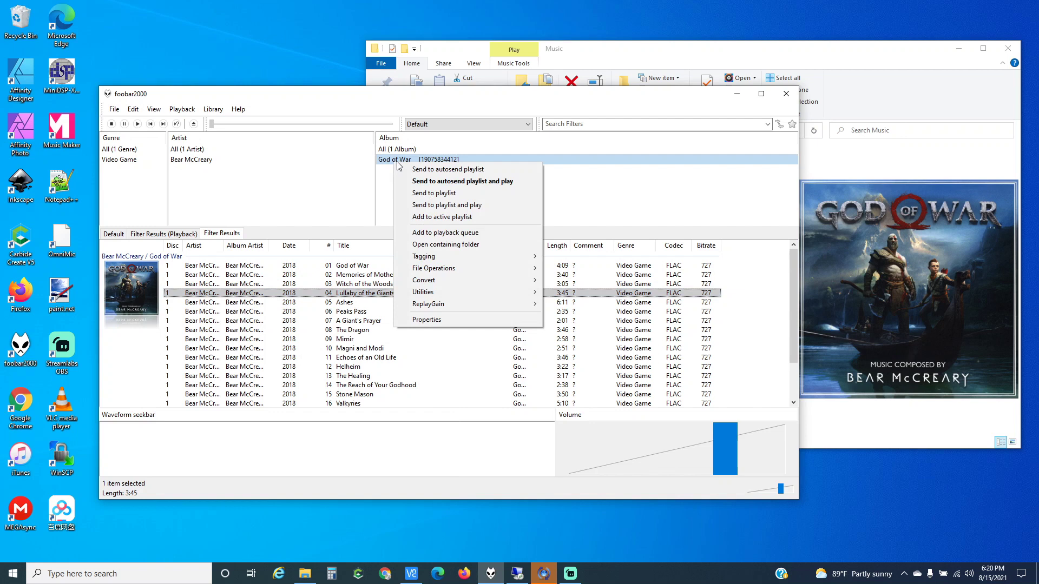
pyautogui.moveTo(487, 268)
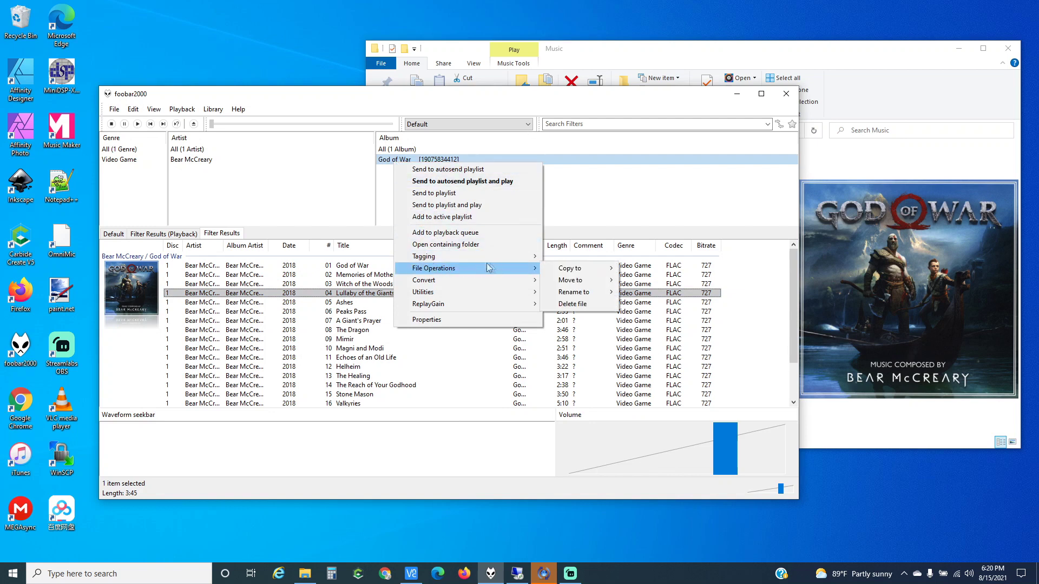
pyautogui.moveTo(595, 273)
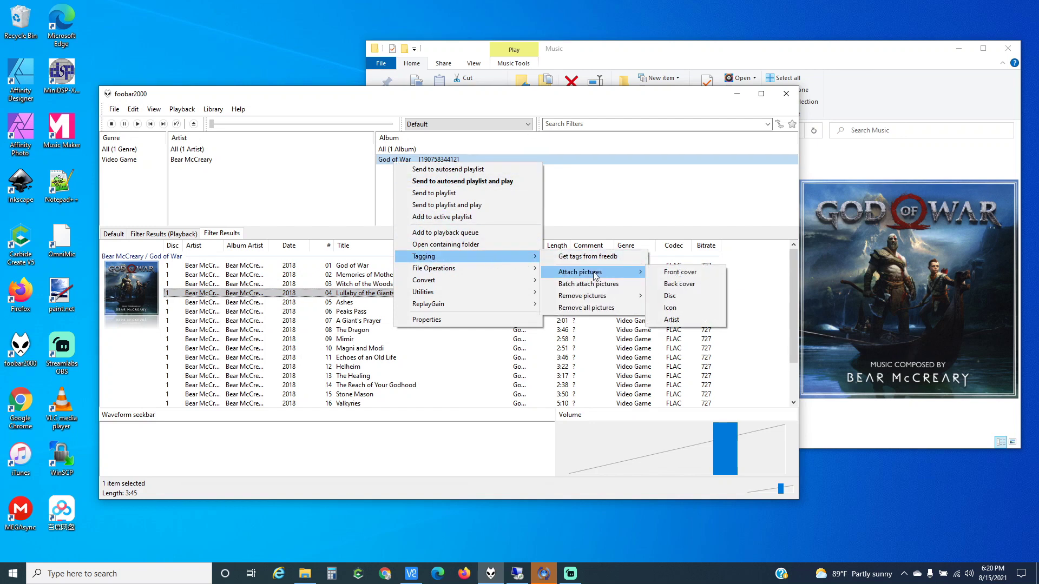
pyautogui.click(421, 319)
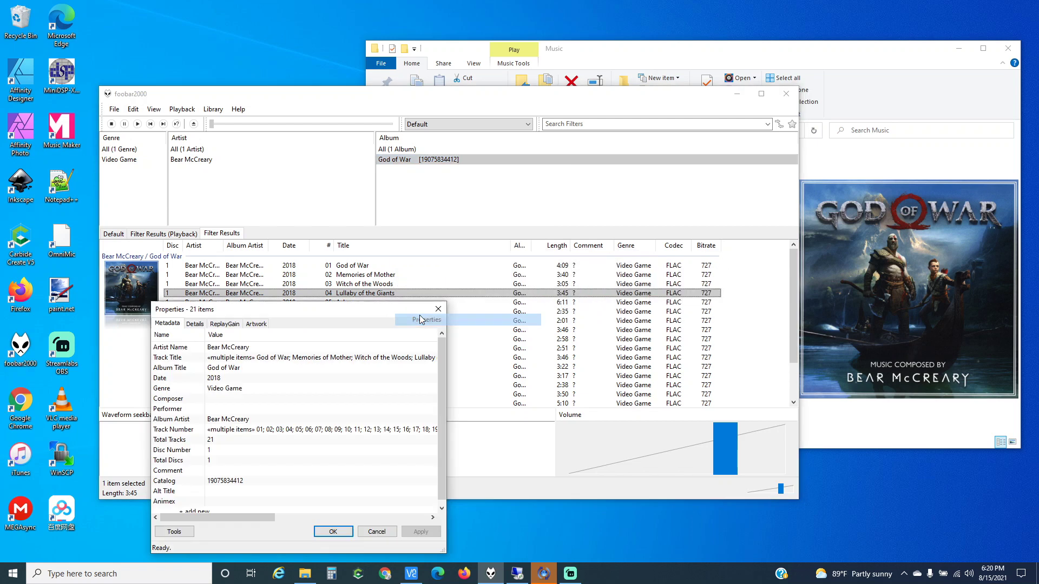
pyautogui.click(366, 533)
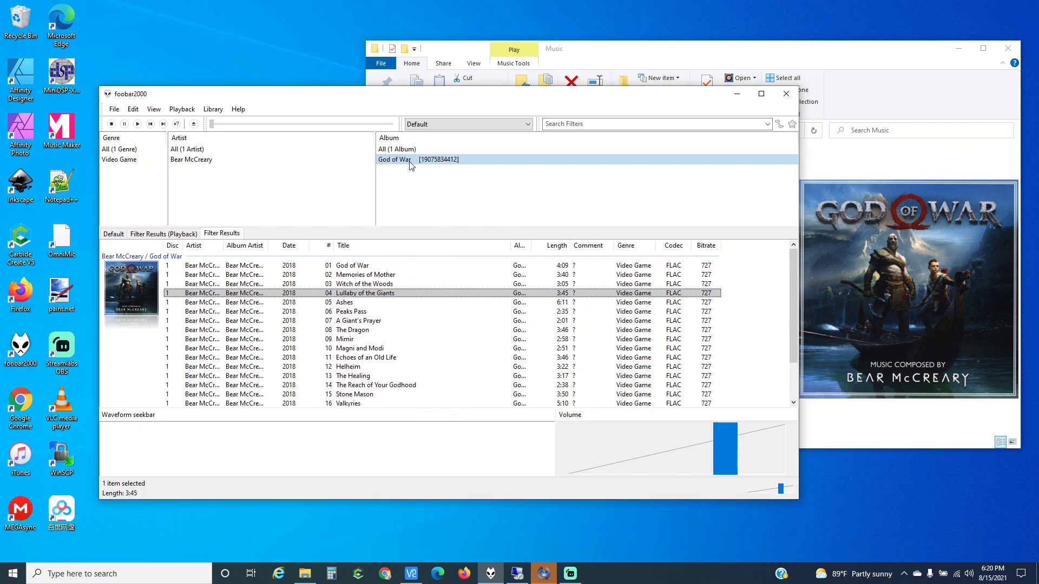
pyautogui.rightClick(410, 165)
pyautogui.click(427, 320)
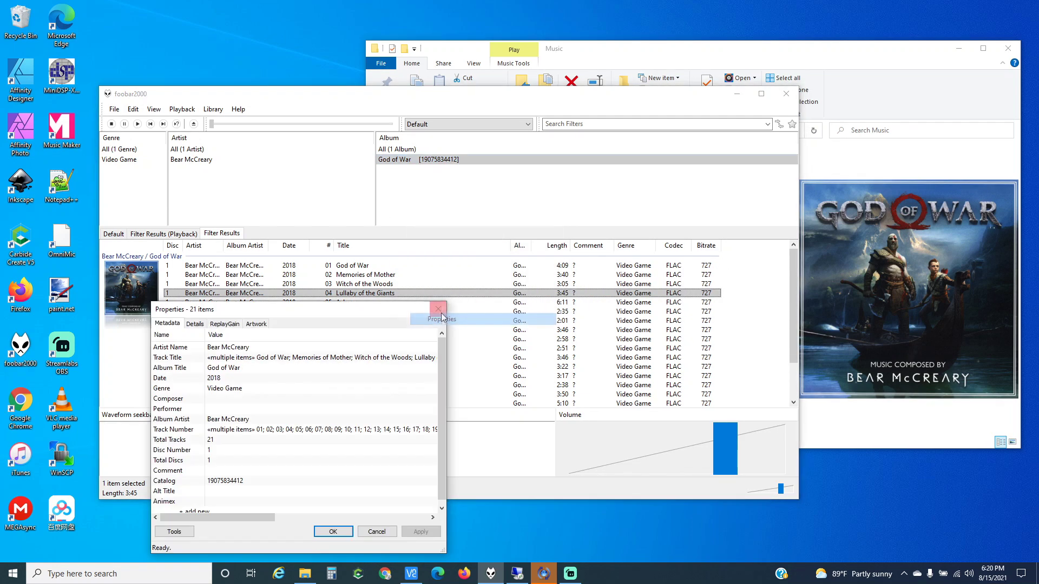
# Add trayliner.png from C:\Misc\Source\God of War as the back cover artwork of the album.
pyautogui.click(256, 324)
pyautogui.doubleClick(241, 426)
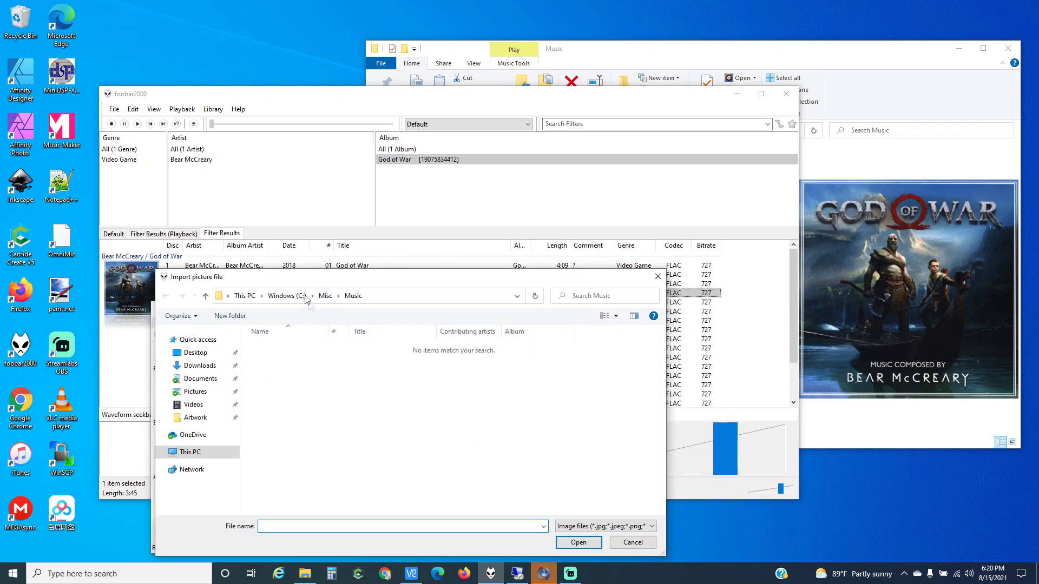
pyautogui.click(325, 295)
pyautogui.doubleClick(274, 356)
pyautogui.doubleClick(288, 346)
pyautogui.click(456, 358)
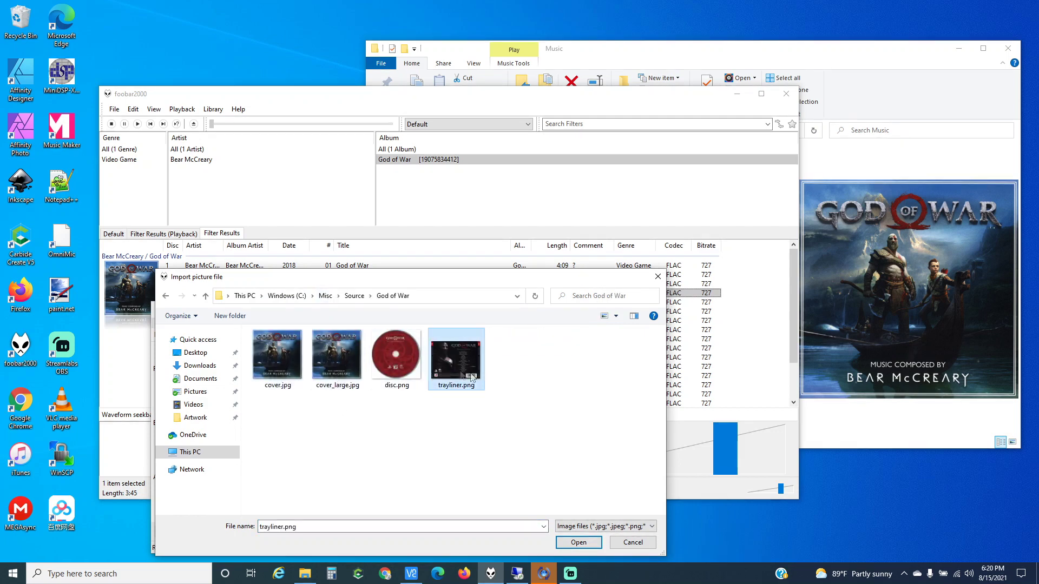
pyautogui.click(579, 543)
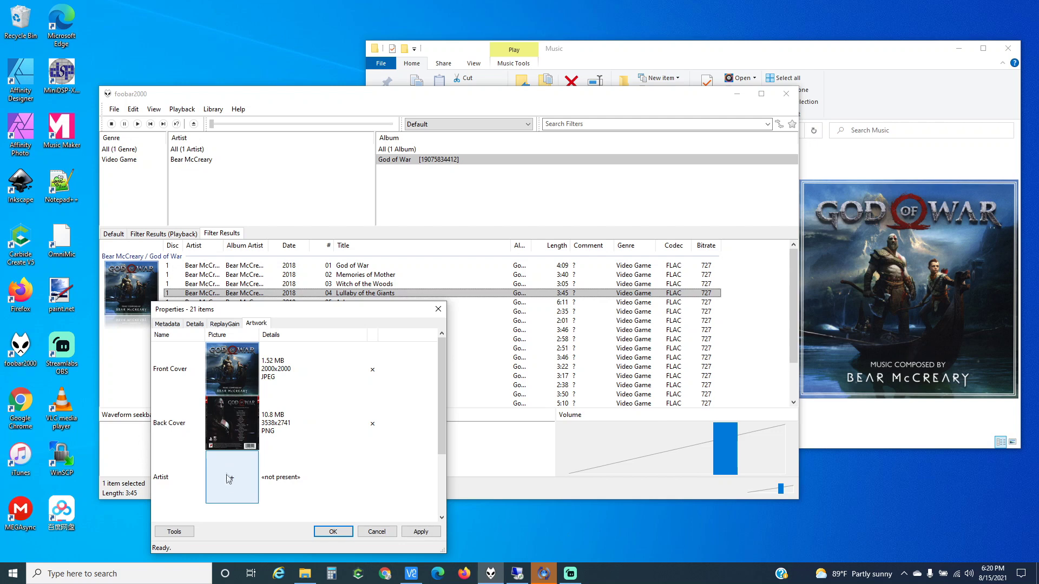
# Add disc.png from the same God of War source folder as the album's disc artwork.
pyautogui.scroll(-2, 231, 481)
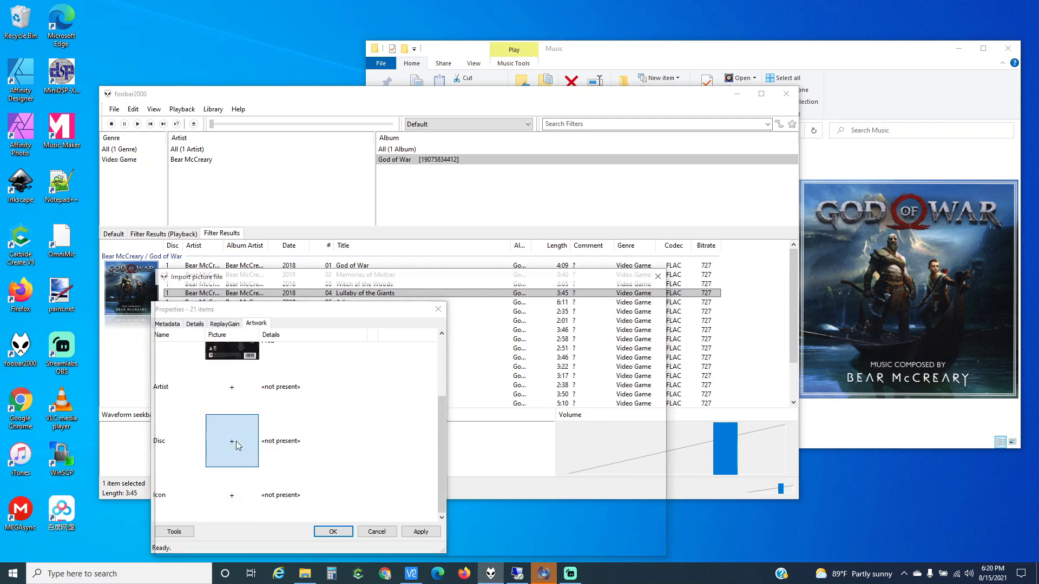
pyautogui.doubleClick(239, 445)
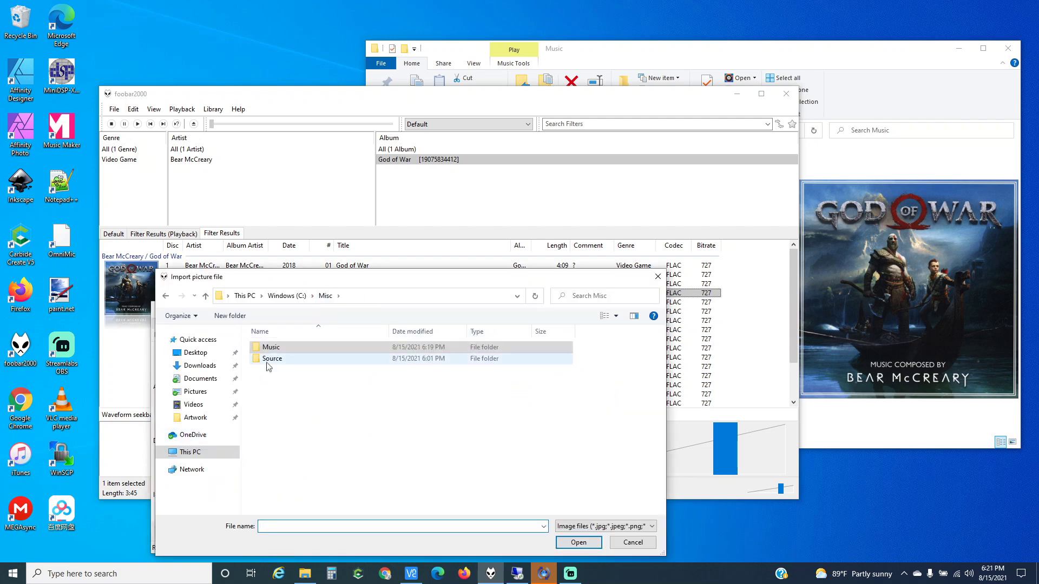
pyautogui.doubleClick(272, 358)
pyautogui.doubleClick(282, 346)
pyautogui.click(396, 354)
pyautogui.click(579, 543)
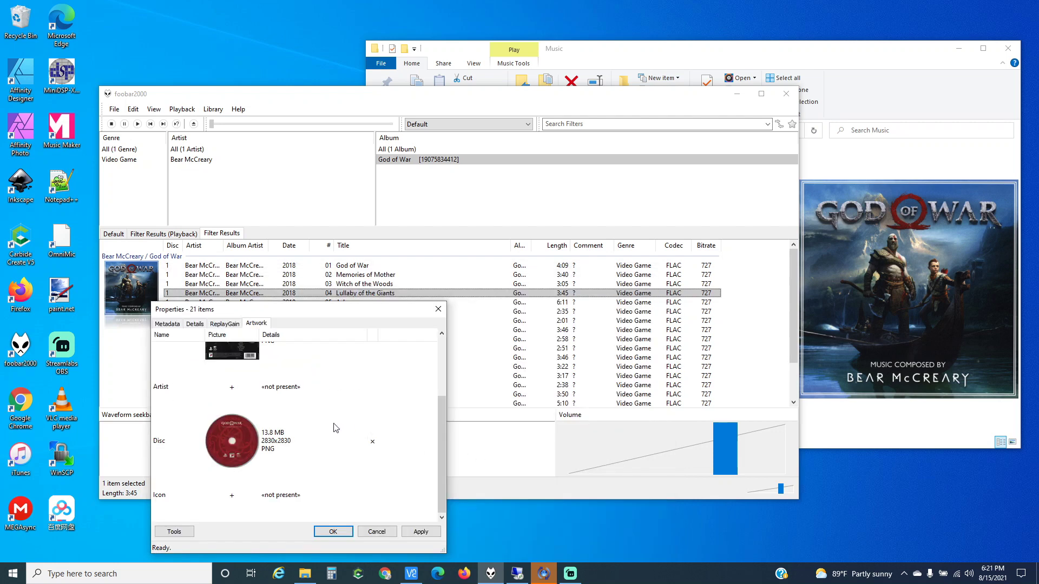
# Review the front cover, back cover and disc artwork, and save the artwork to the album's tracks.
pyautogui.scroll(2, 327, 437)
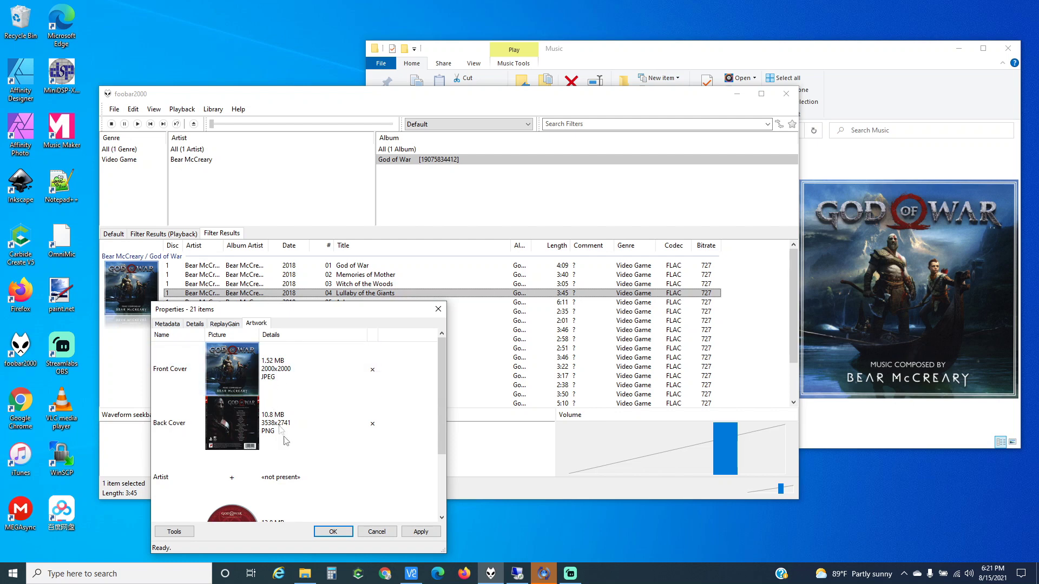
pyautogui.scroll(-3, 273, 438)
pyautogui.scroll(3, 245, 389)
pyautogui.scroll(-3, 271, 444)
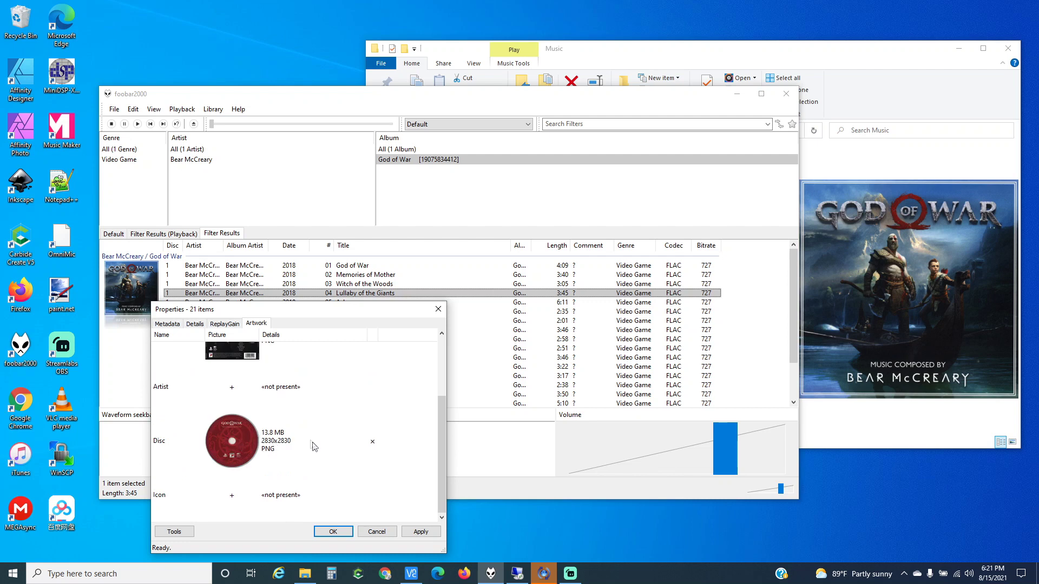
pyautogui.click(331, 532)
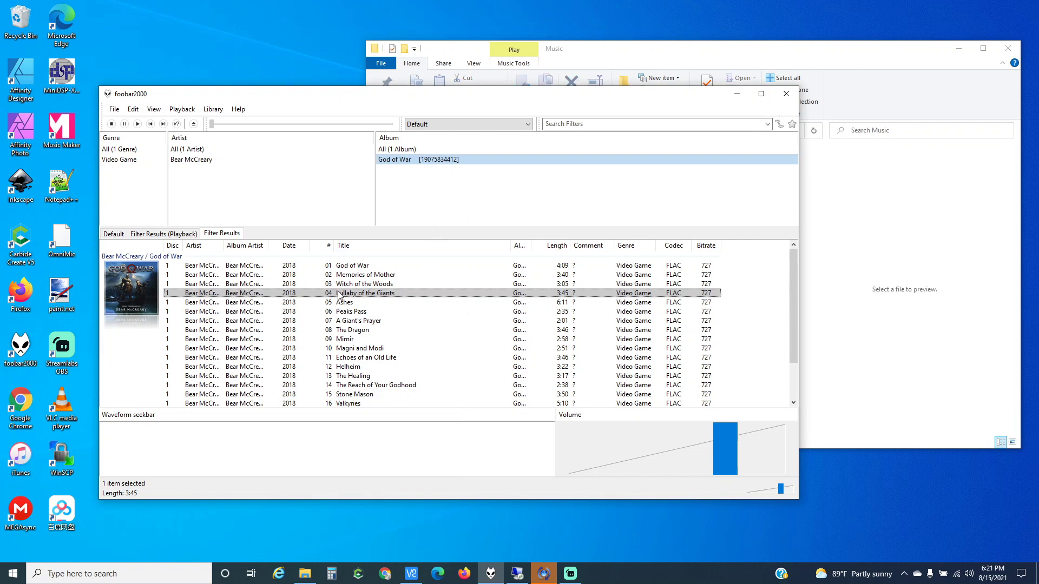
# Look over the album's track list and the single FLAC file in the C:\Misc\Music folder.
pyautogui.scroll(-2, 349, 320)
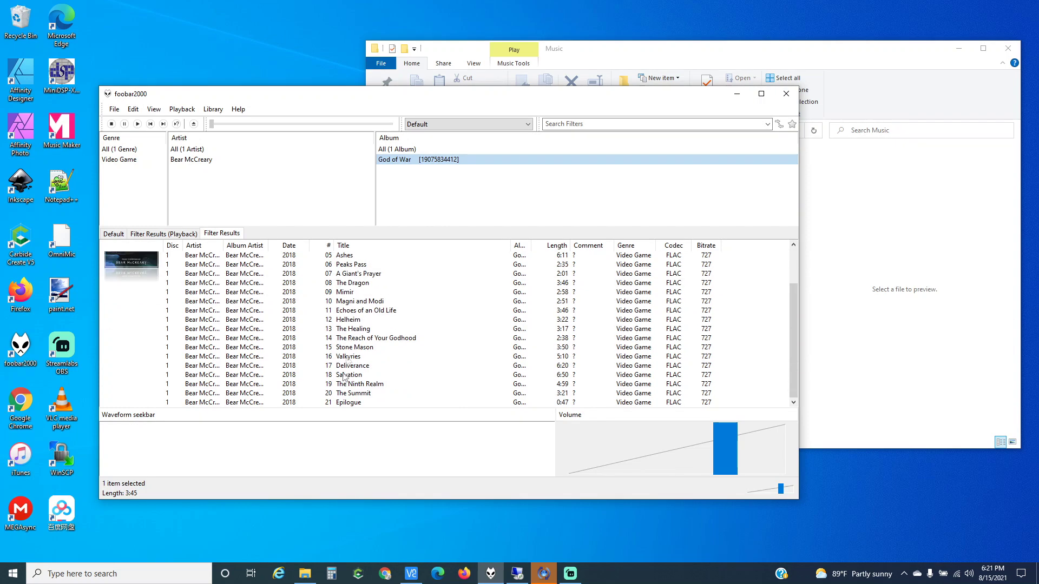
pyautogui.scroll(2, 364, 394)
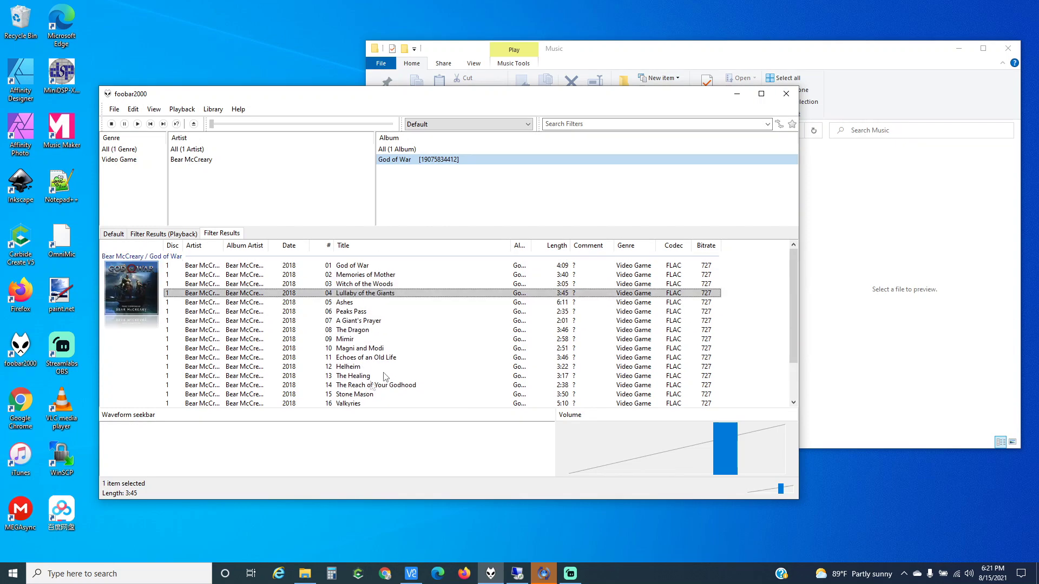
pyautogui.click(890, 62)
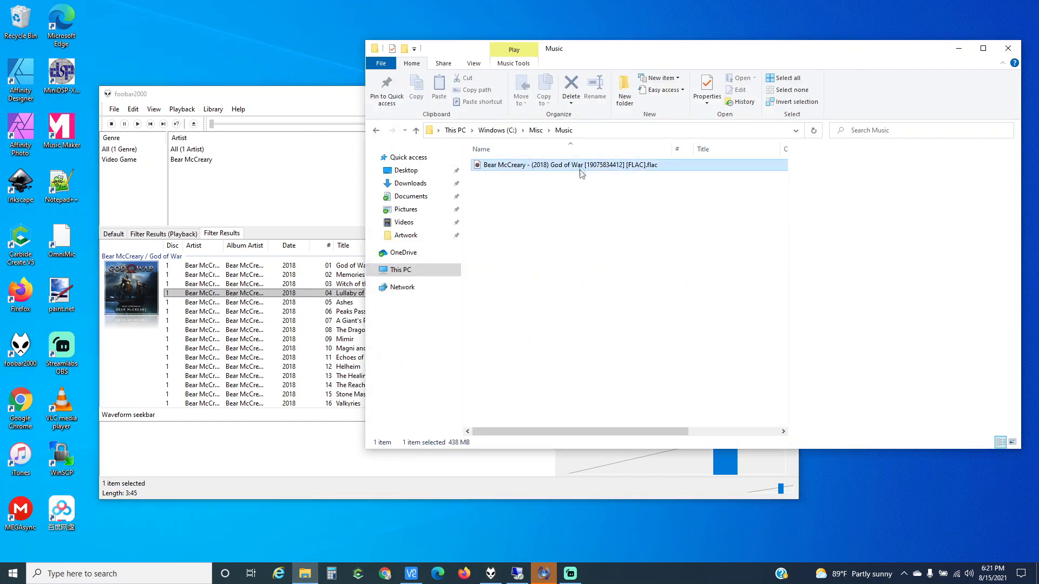
# Switch to foobar2000, open the properties of the whole God of War album, and add a metadata field named EAC_LOG.
pyautogui.click(332, 94)
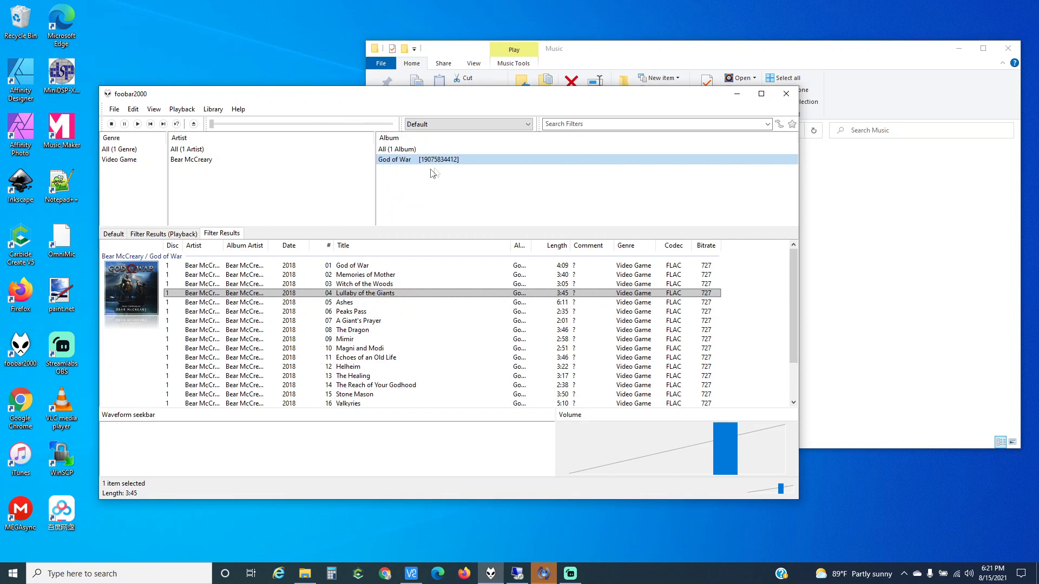
pyautogui.rightClick(416, 158)
pyautogui.click(438, 322)
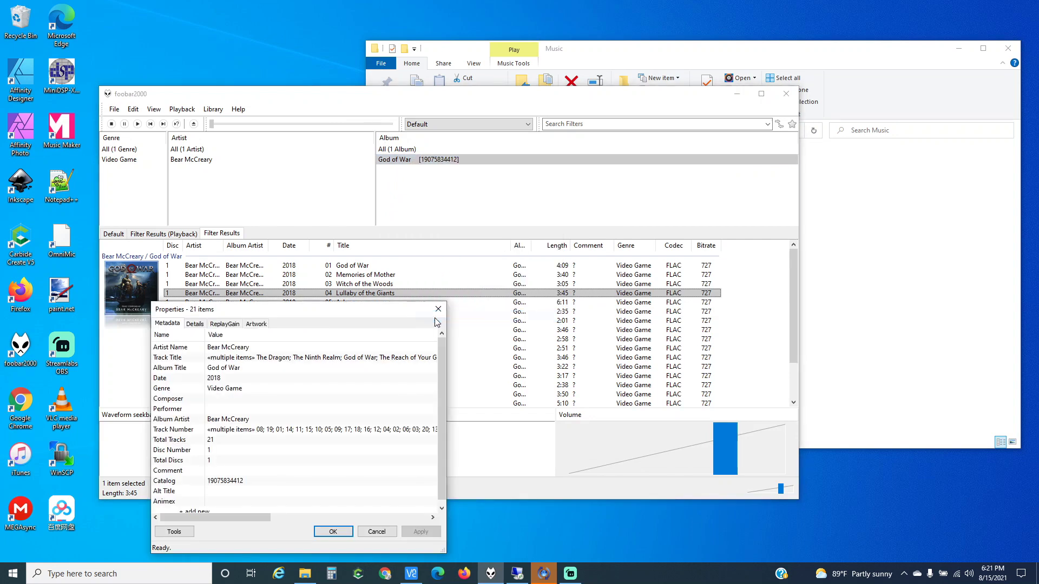
pyautogui.click(181, 510)
pyautogui.write('LOG')
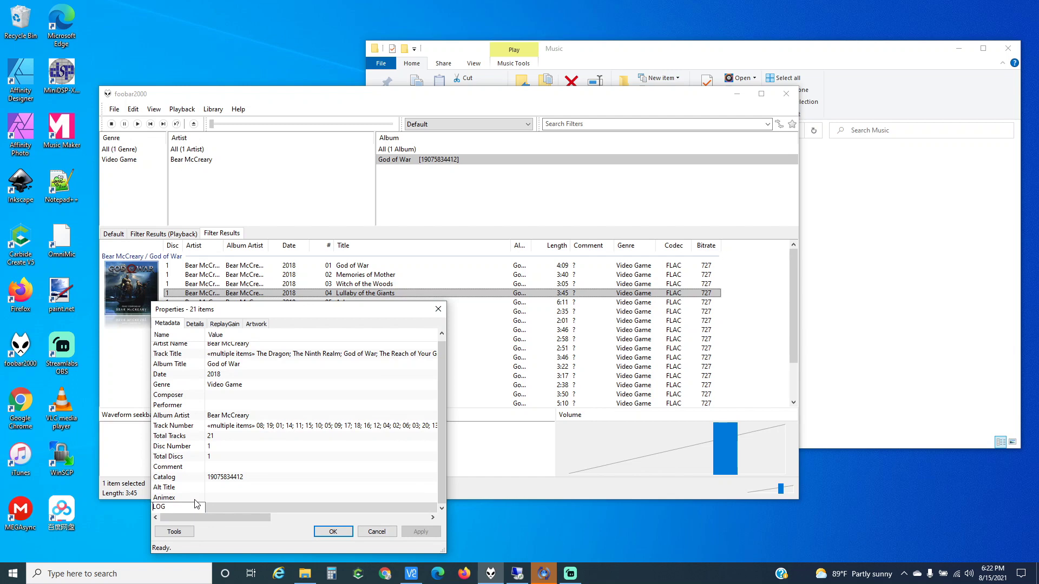
pyautogui.write('EAC_')
pyautogui.press('Return')
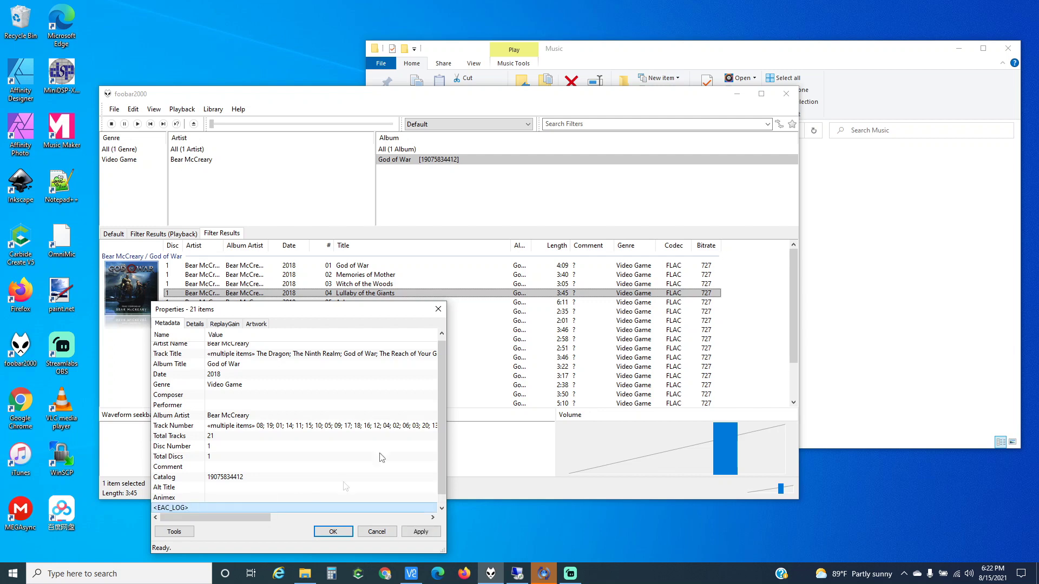
# Switch to File Explorer and open the folder C:\Misc\Source\God of War.
pyautogui.click(304, 574)
pyautogui.click(536, 131)
pyautogui.click(494, 180)
pyautogui.doubleClick(494, 177)
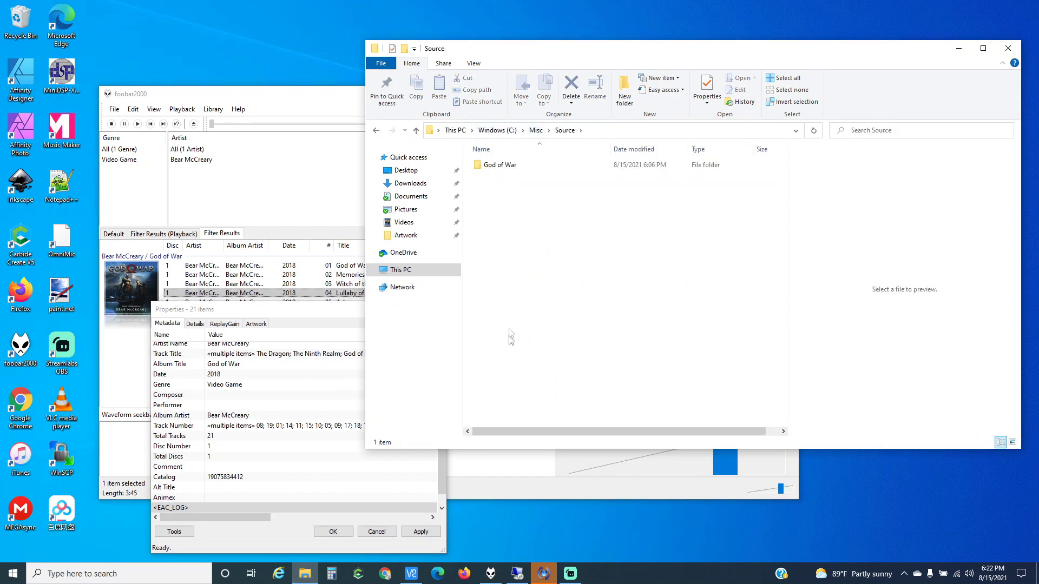
pyautogui.doubleClick(502, 165)
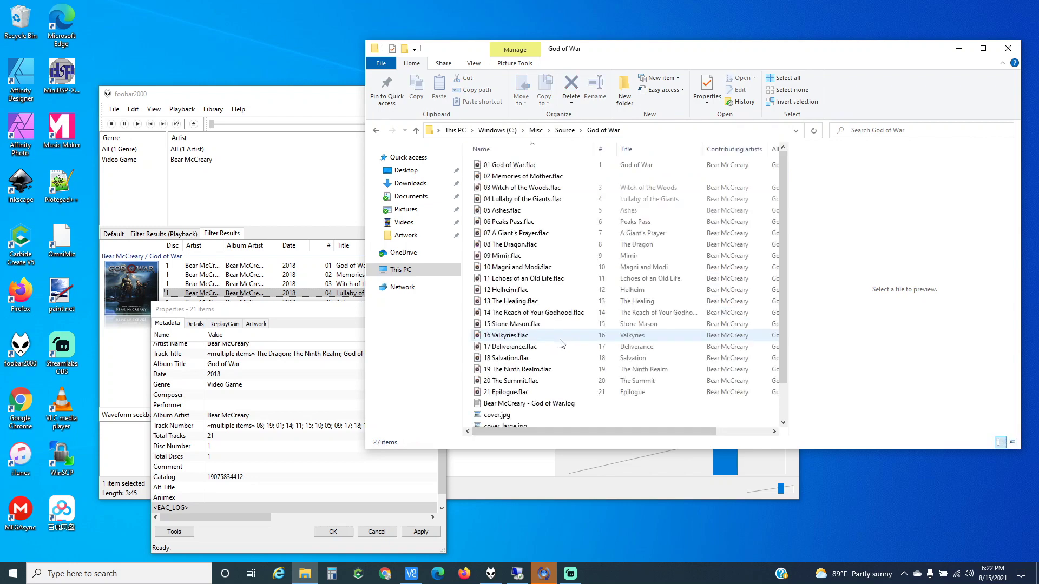
# Copy the full text of Bear McCreary - God of War.log using Notepad++, and return to foobar2000's album properties.
pyautogui.scroll(-1, 556, 368)
pyautogui.rightClick(510, 364)
pyautogui.click(551, 153)
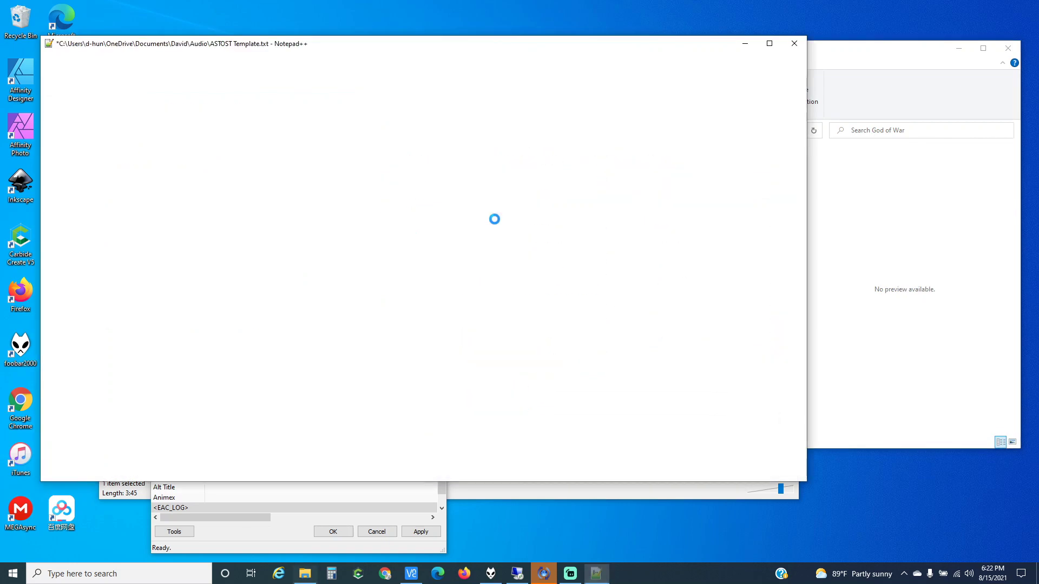
pyautogui.press('Escape')
pyautogui.click(396, 283)
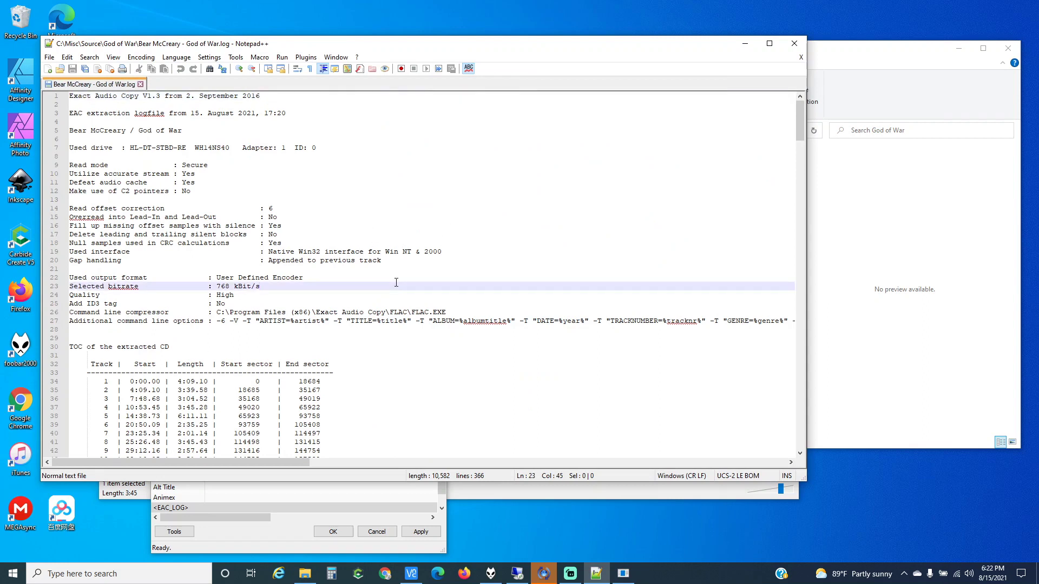
pyautogui.hotkey('ctrl', 'a')
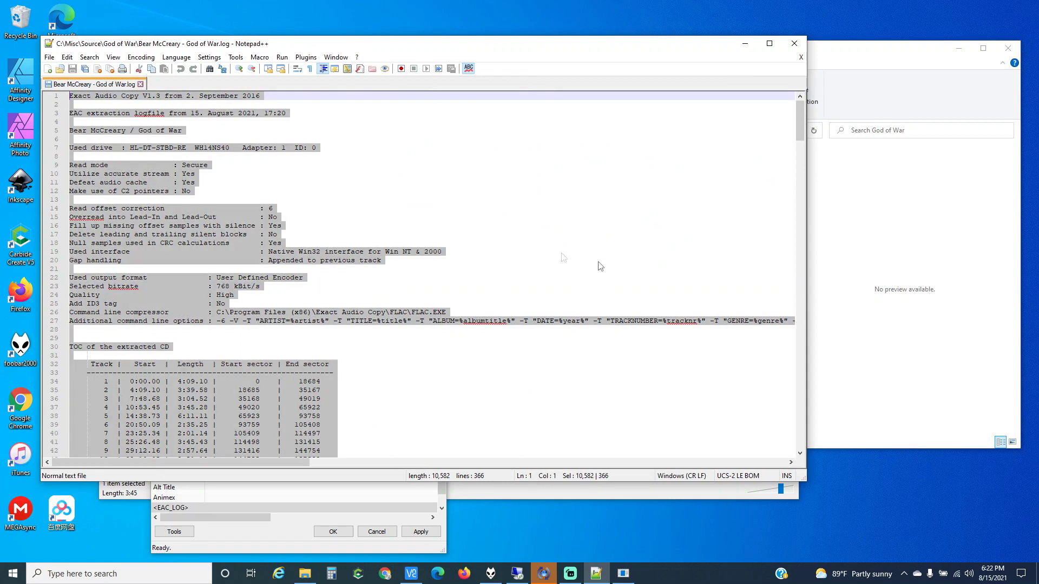
pyautogui.click(254, 520)
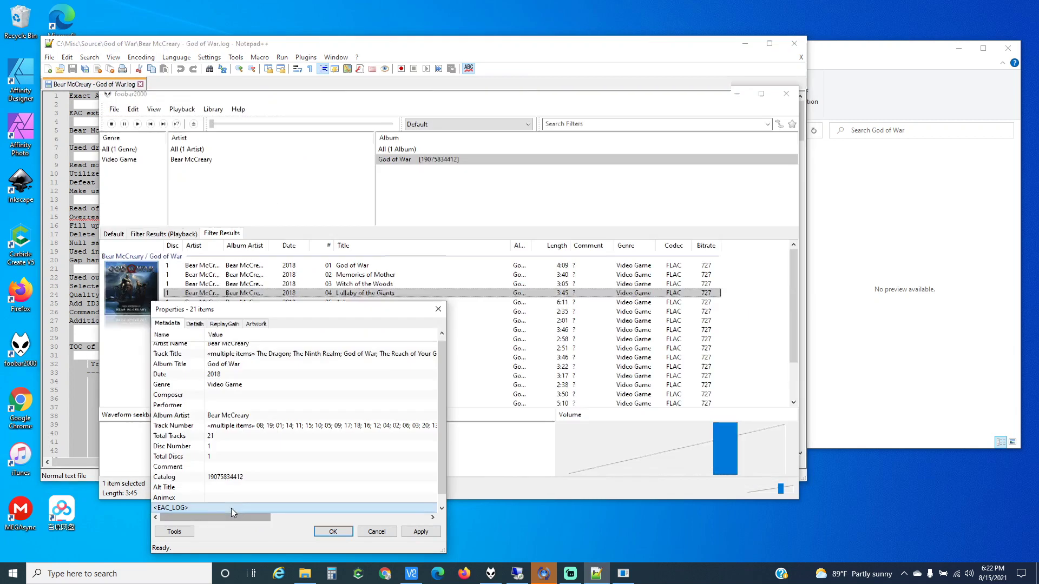
pyautogui.rightClick(182, 508)
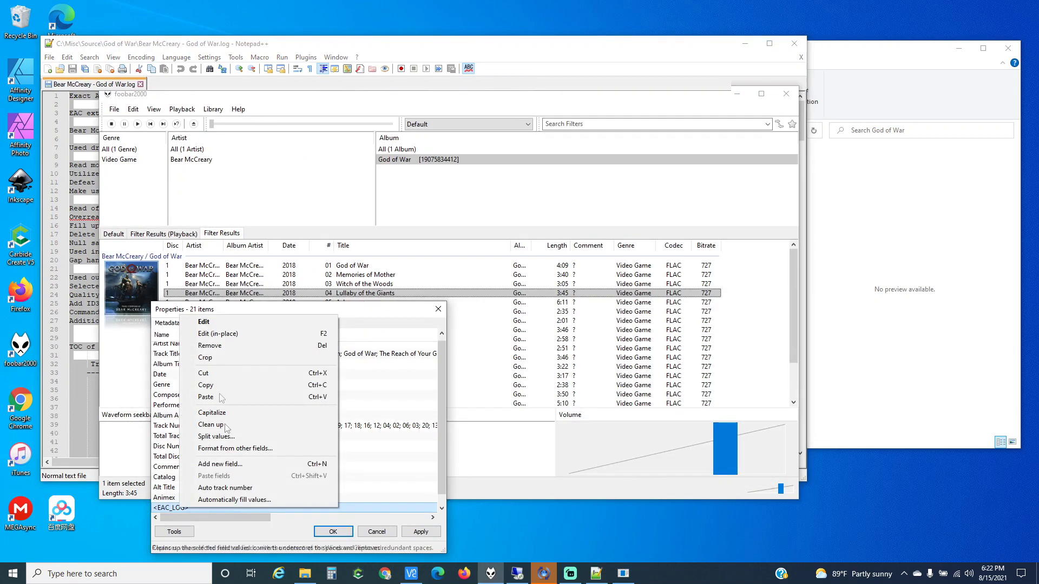
pyautogui.click(219, 321)
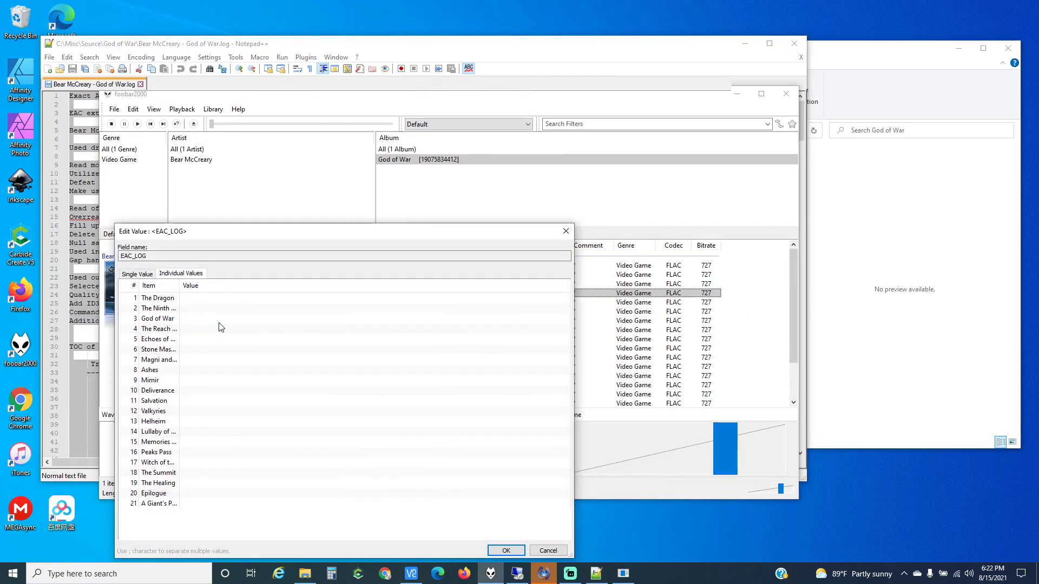
pyautogui.click(549, 551)
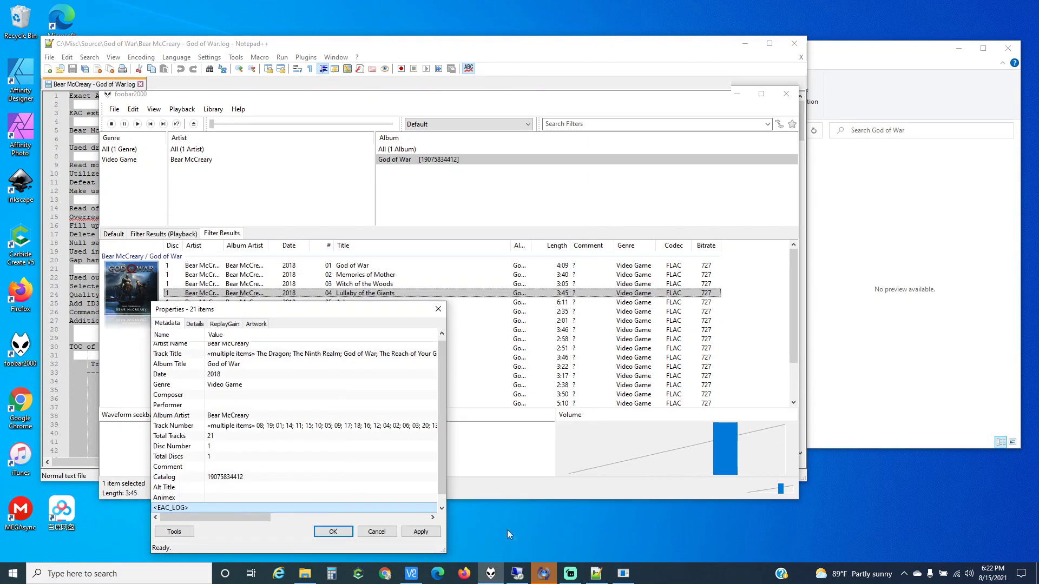
# Paste the copied log text as a single value of the EAC_LOG field for all the album's tracks.
pyautogui.rightClick(198, 507)
pyautogui.click(218, 320)
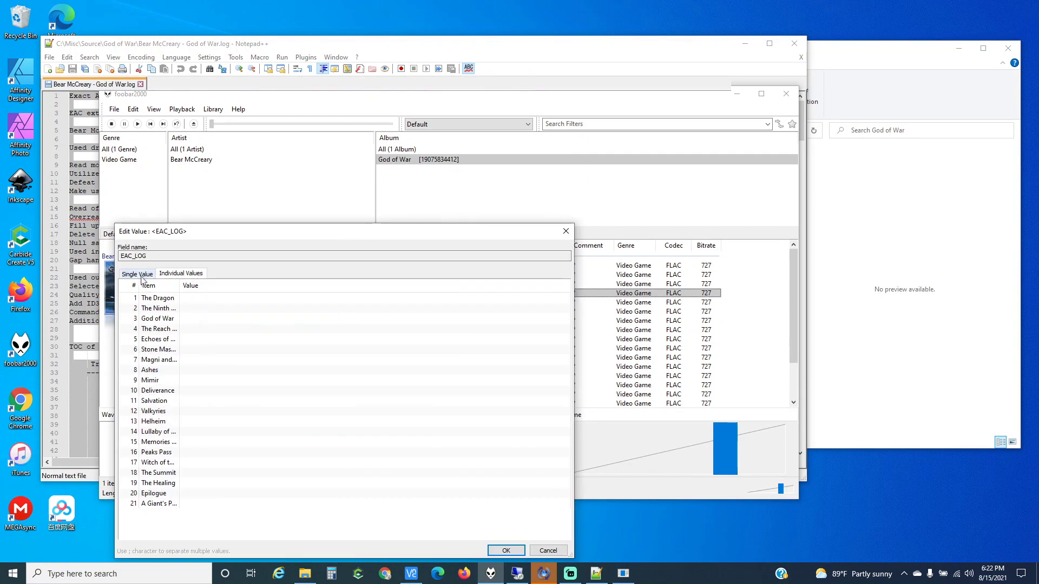
pyautogui.hotkey('ctrl', 'v')
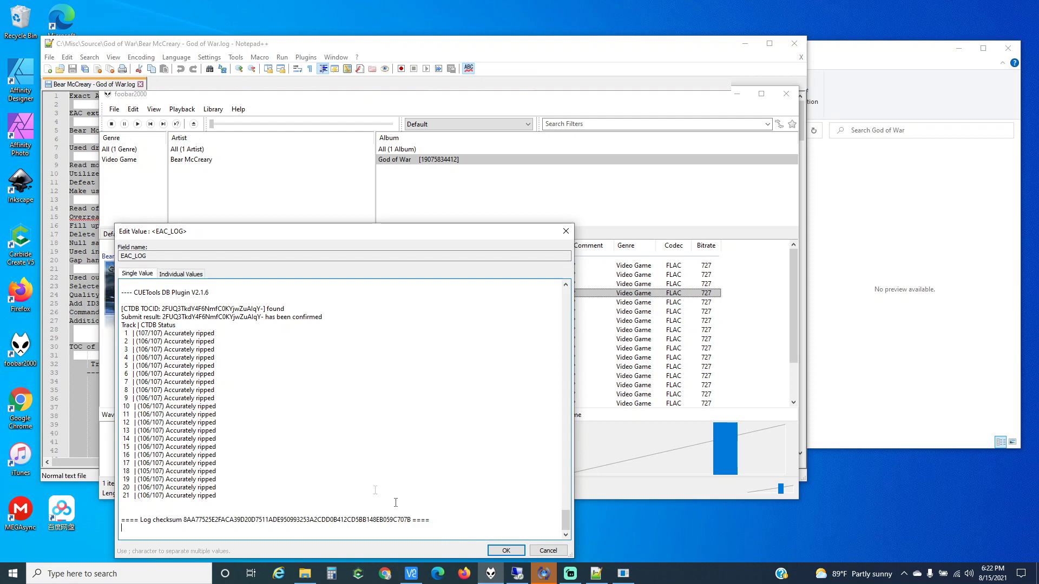
pyautogui.click(506, 550)
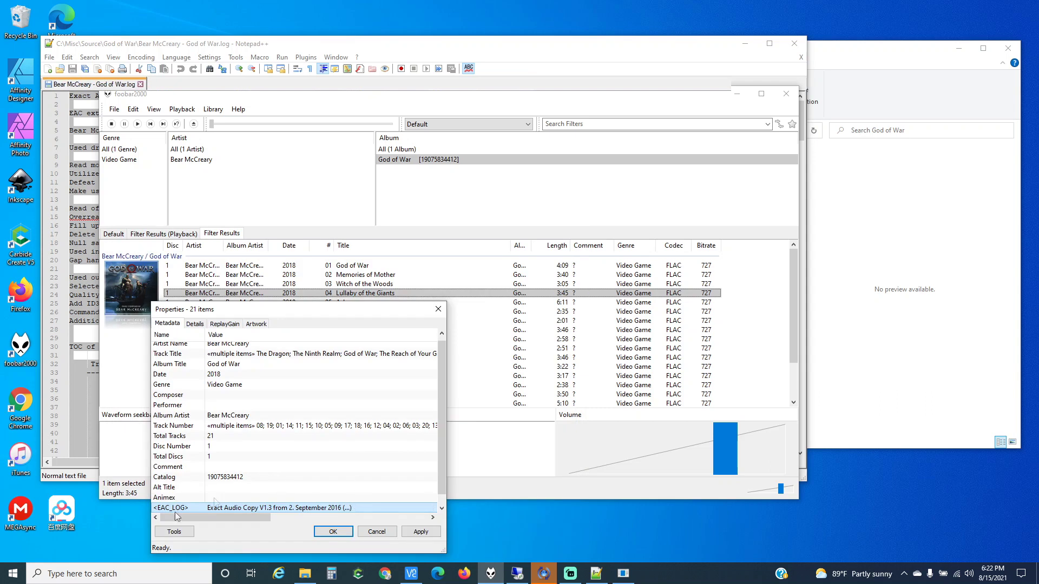
# Add another metadata field named EAC_CUE to the album's tracks.
pyautogui.click(168, 512)
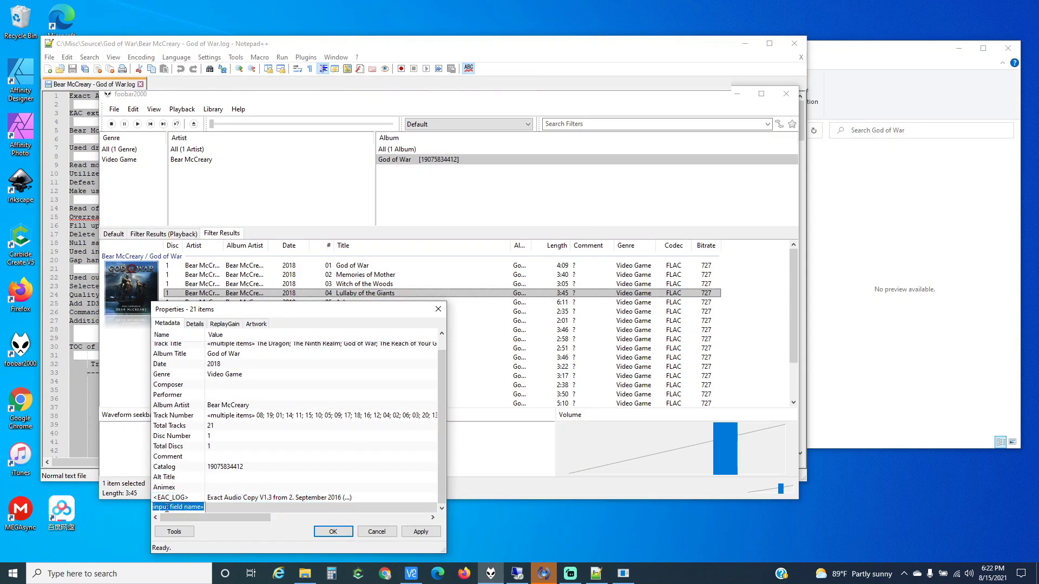
pyautogui.write('EAC_CUE')
pyautogui.press('Return')
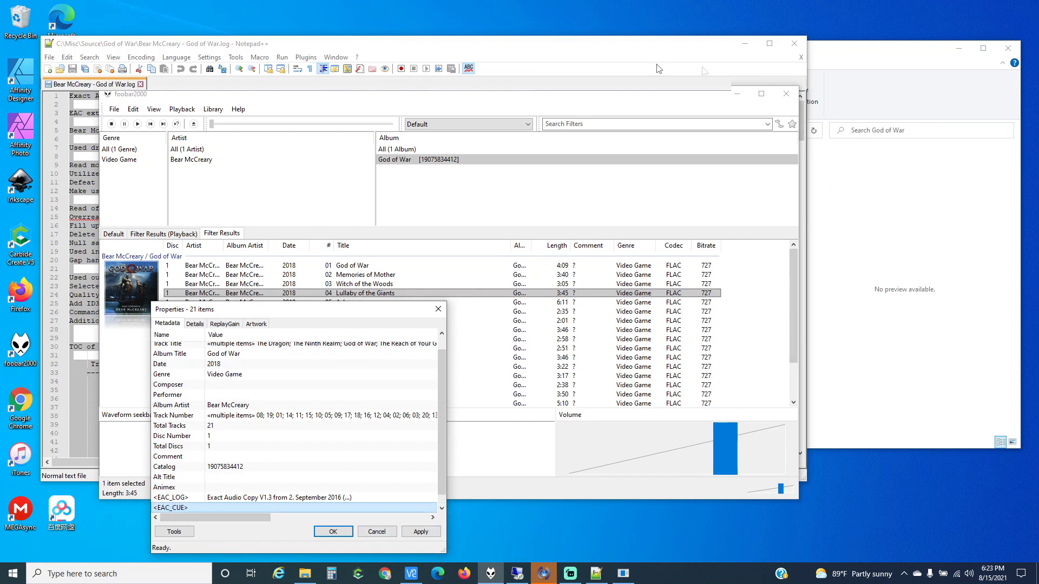
# Switch to File Explorer, open God of War.cue in Notepad++, and copy its full text.
pyautogui.click(878, 87)
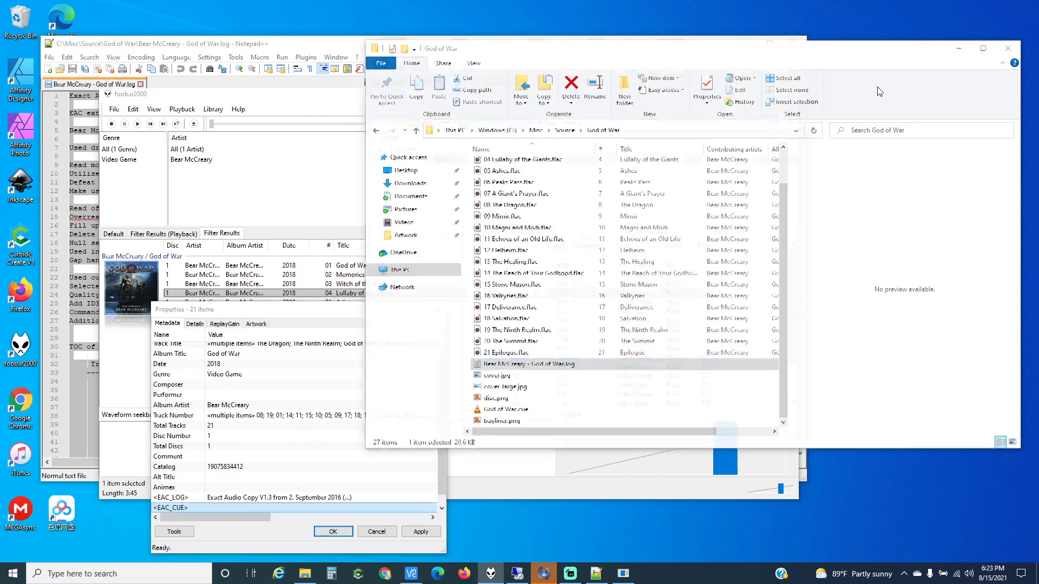
pyautogui.rightClick(499, 410)
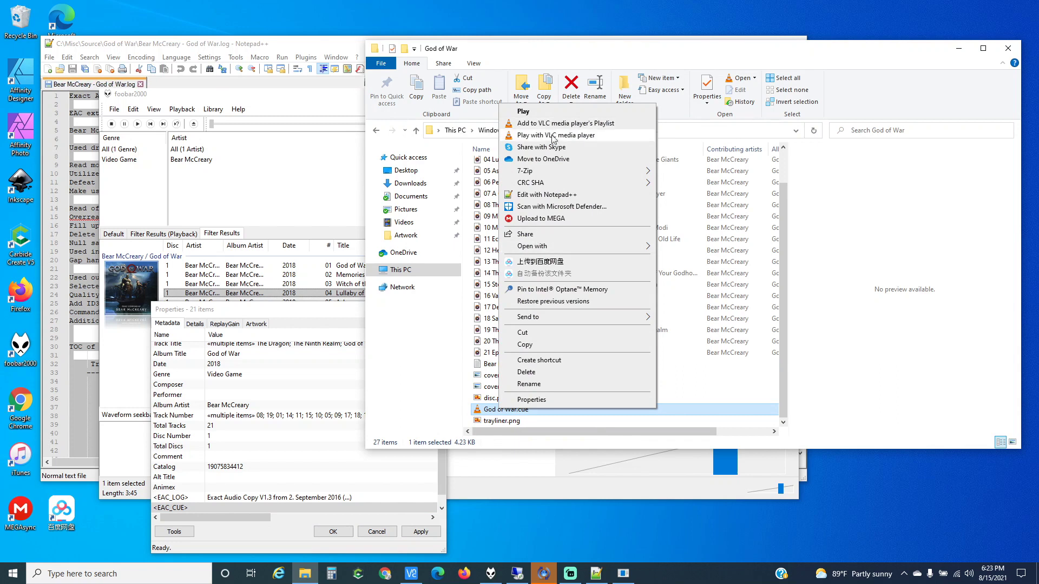
pyautogui.click(542, 194)
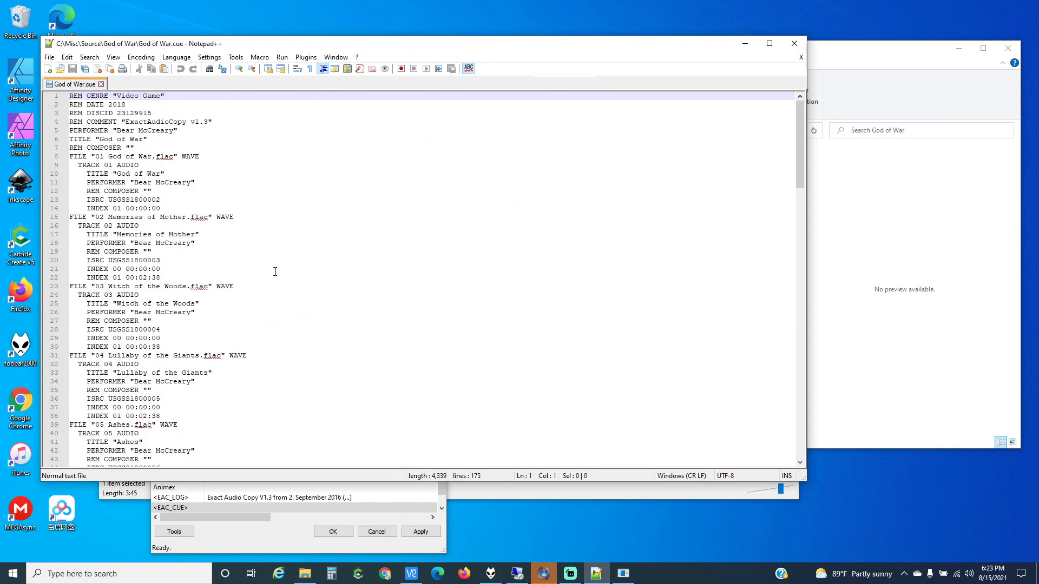
pyautogui.hotkey('ctrl', 'a')
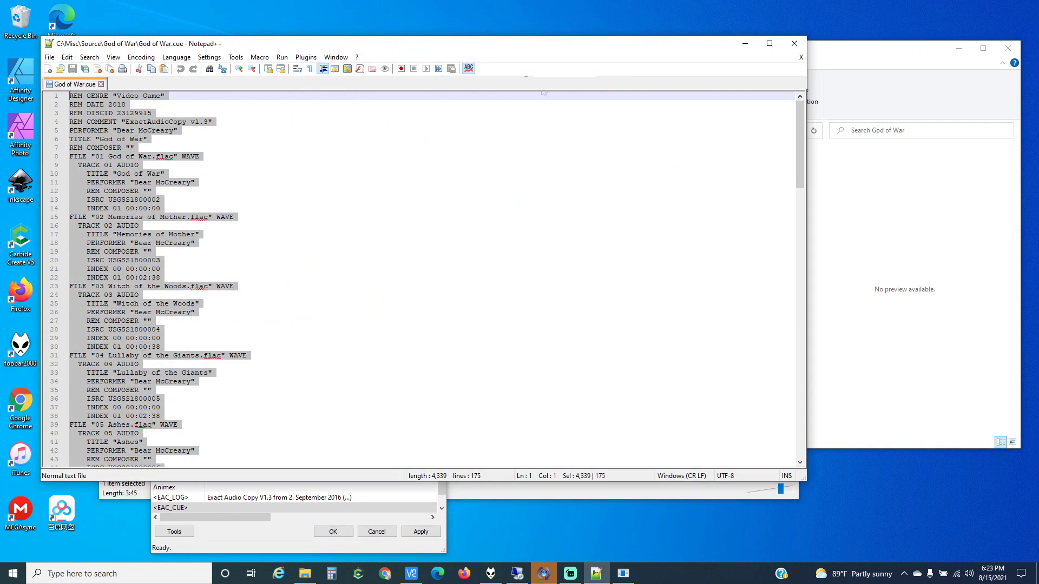
# Return to foobar2000's album properties and paste the copied cue sheet as a single value of the EAC_CUE field for all tracks.
pyautogui.click(214, 508)
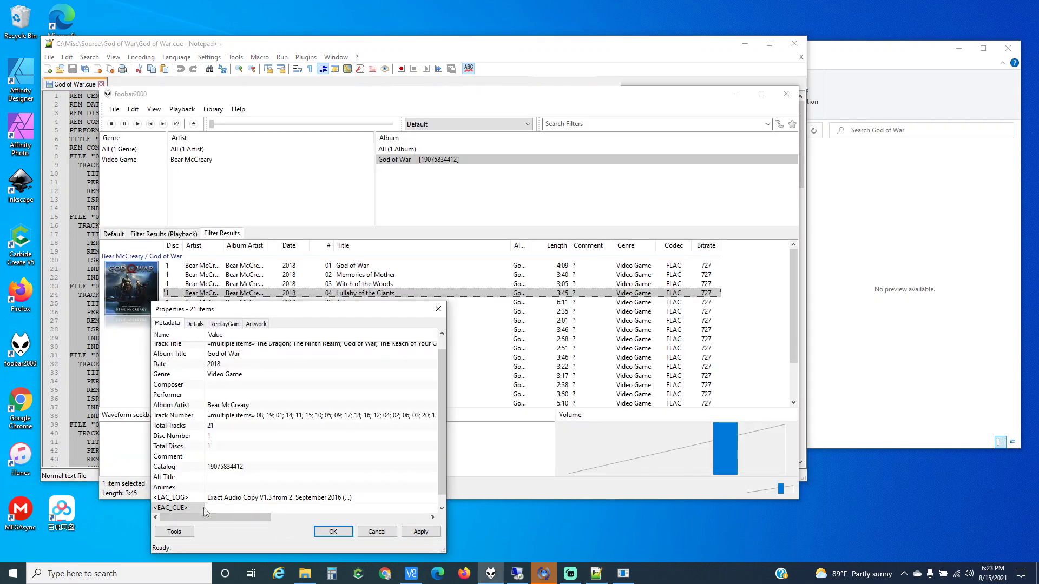
pyautogui.rightClick(163, 508)
pyautogui.click(210, 315)
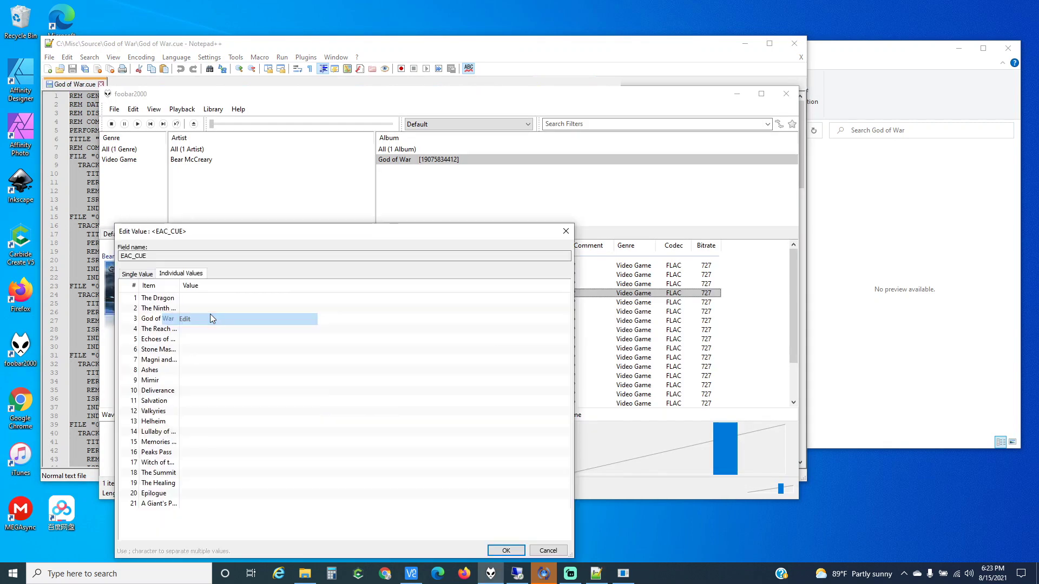
pyautogui.hotkey('ctrl', 'v')
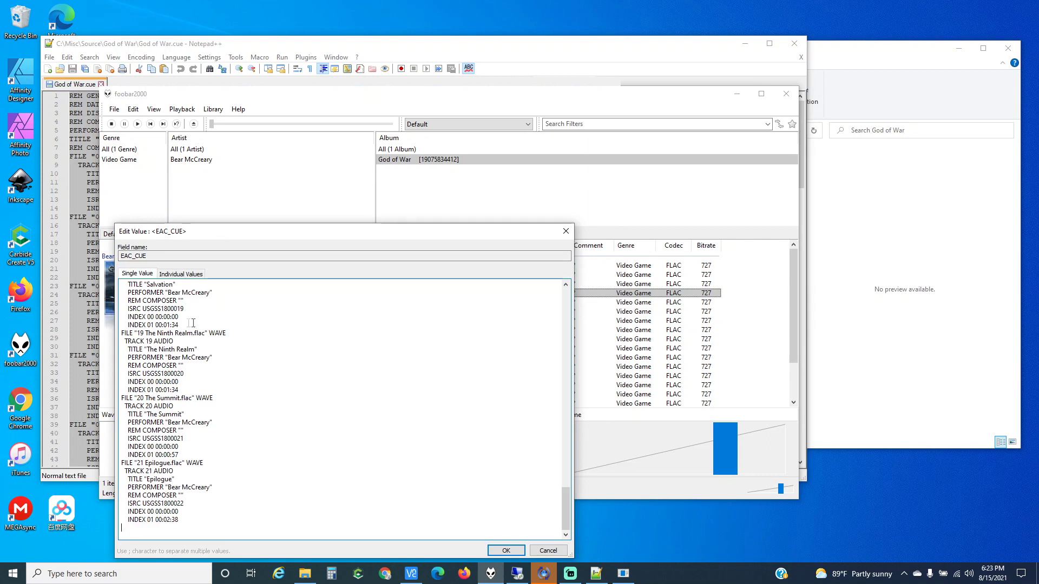
pyautogui.click(506, 550)
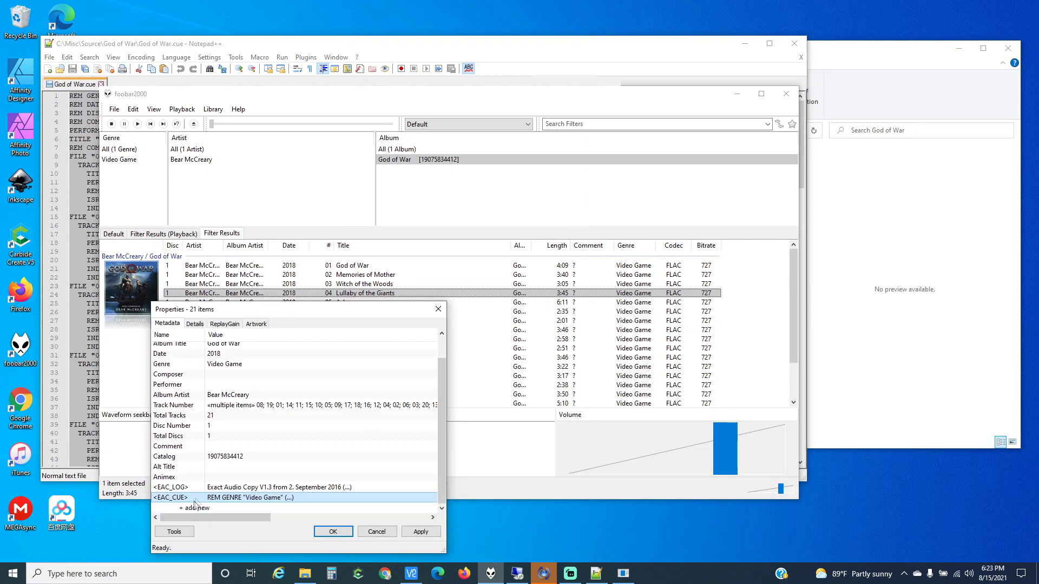
# Review the full EAC_CUE value, and save the album's metadata changes.
pyautogui.rightClick(178, 499)
pyautogui.click(206, 314)
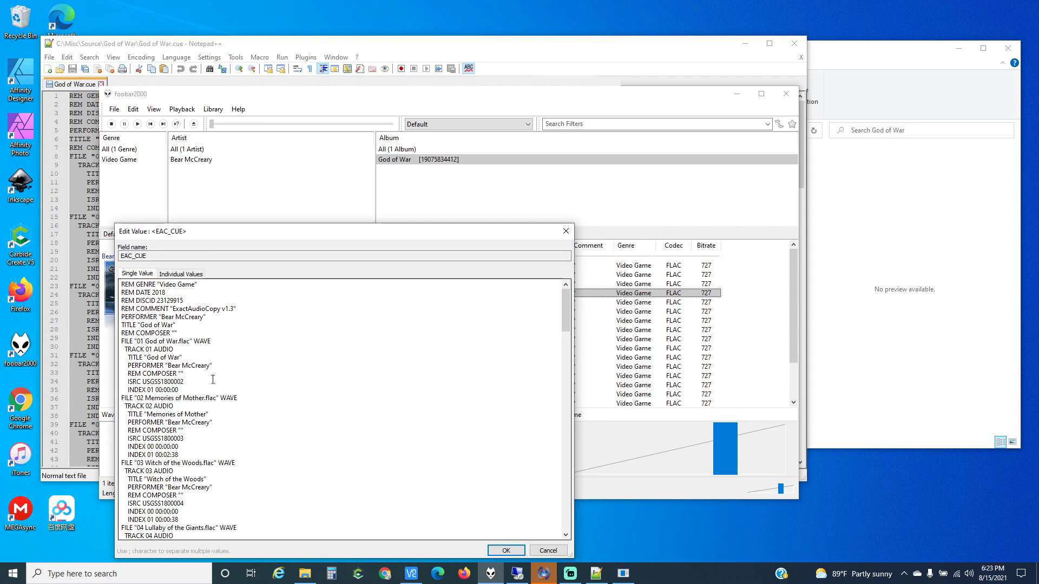
pyautogui.scroll(-20, 213, 380)
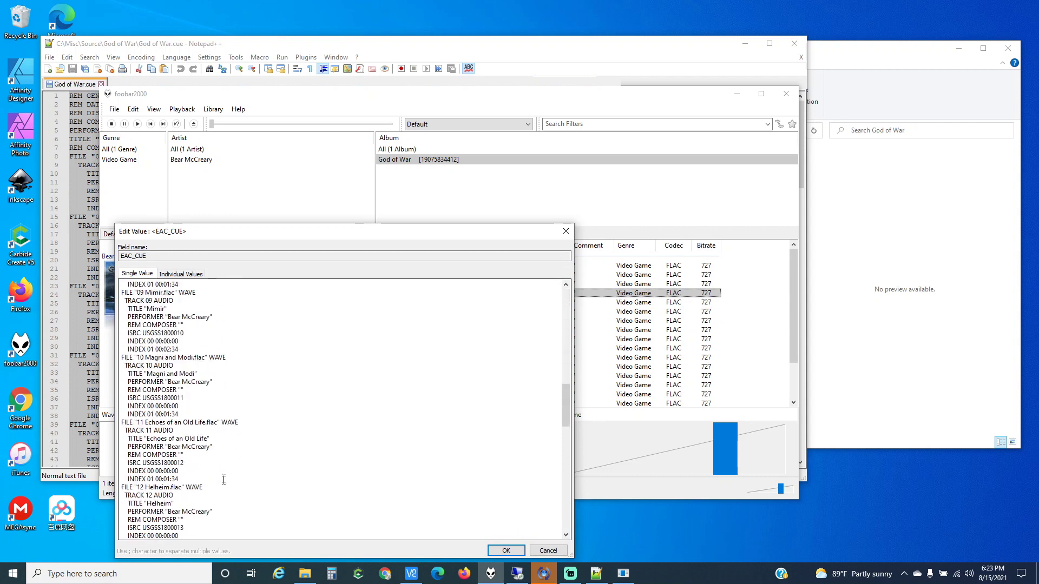
pyautogui.scroll(-10, 224, 482)
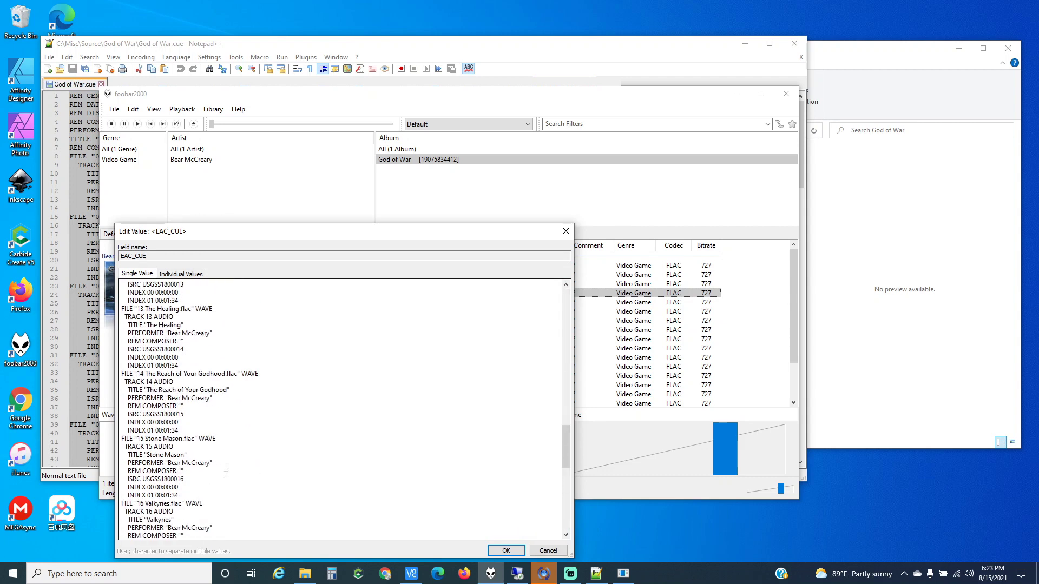
pyautogui.scroll(-10, 225, 474)
pyautogui.click(506, 549)
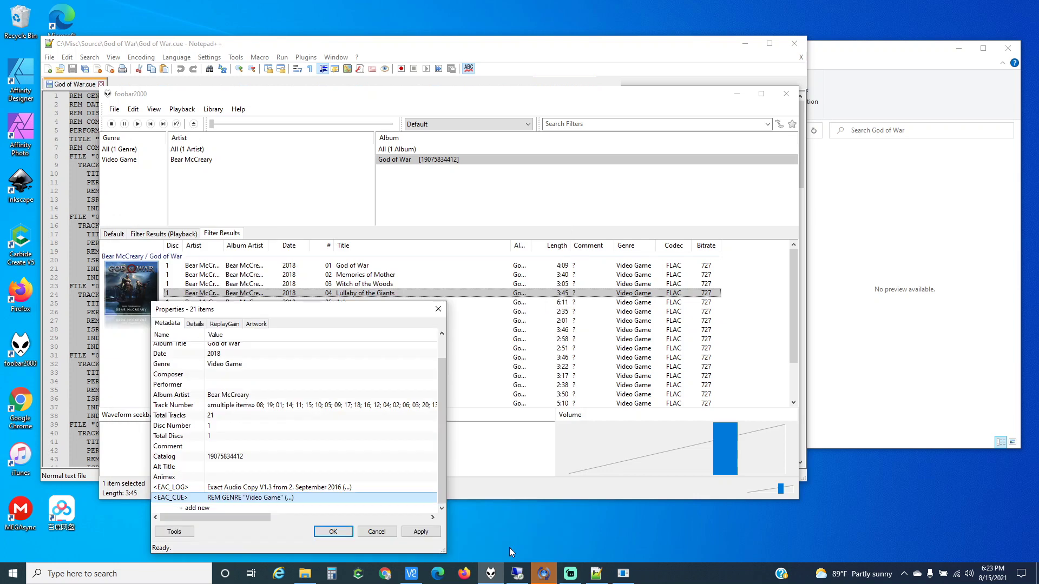
pyautogui.click(332, 532)
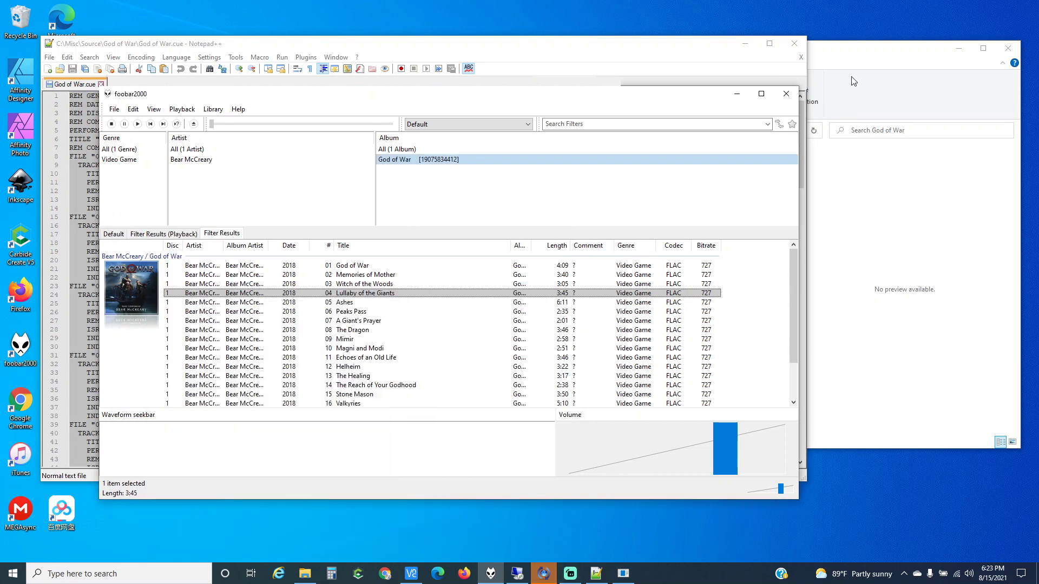
# Switch to File Explorer, open the folder C:\Misc\Music, and select the album's FLAC file to check its size.
pyautogui.click(854, 74)
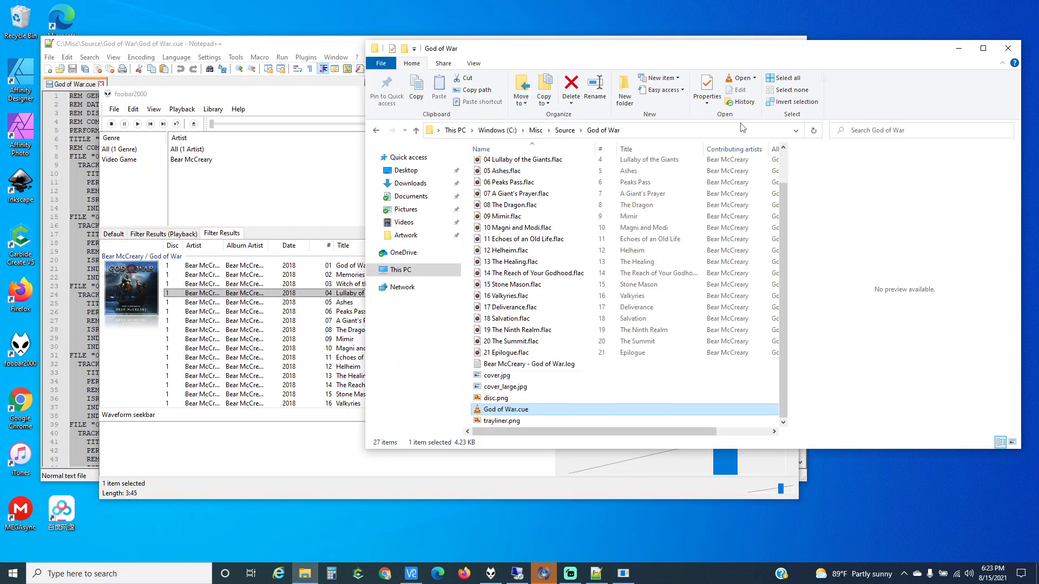
pyautogui.click(564, 130)
pyautogui.click(535, 130)
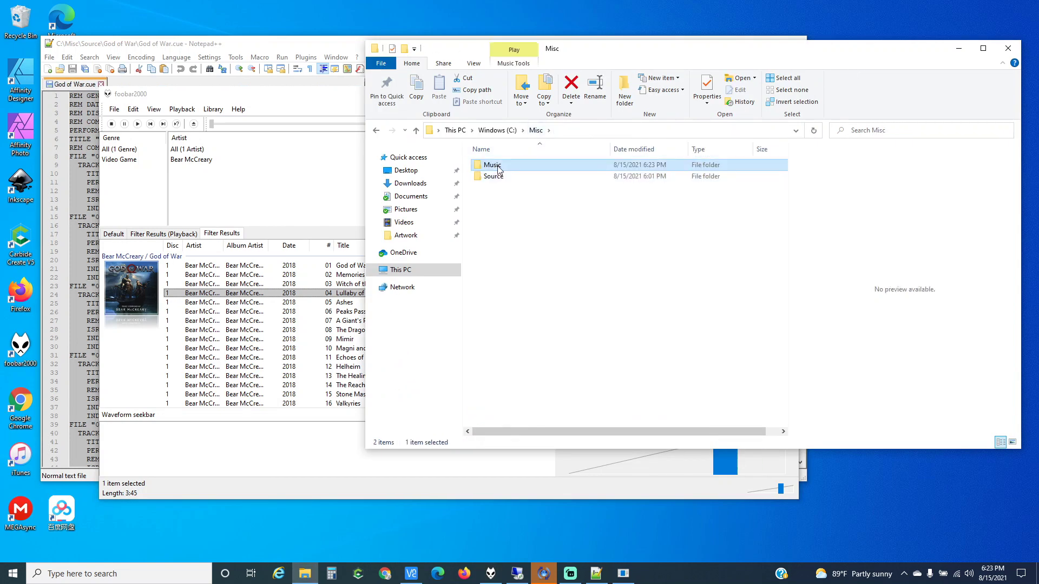
pyautogui.doubleClick(499, 166)
pyautogui.click(499, 169)
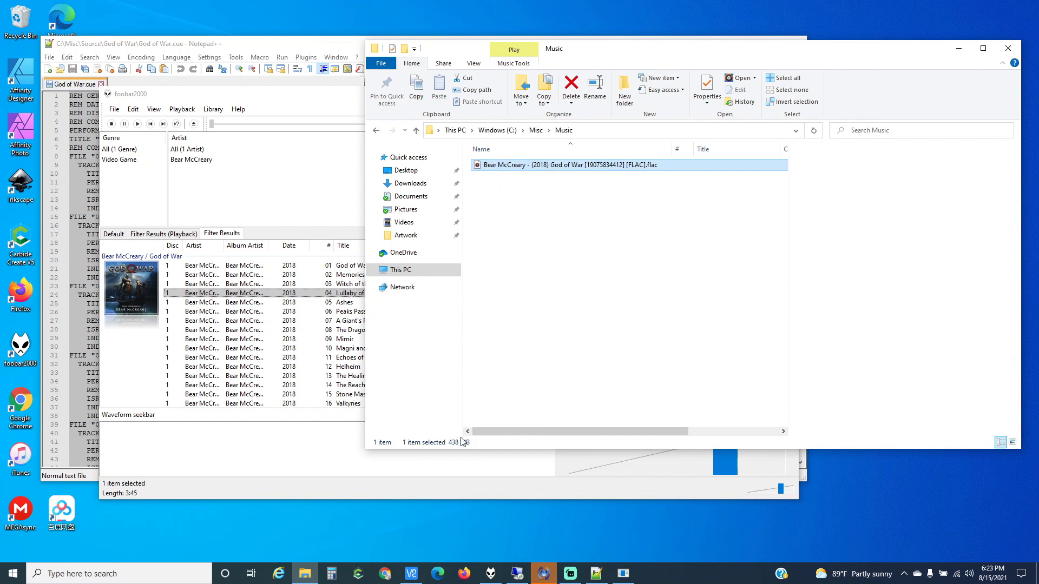